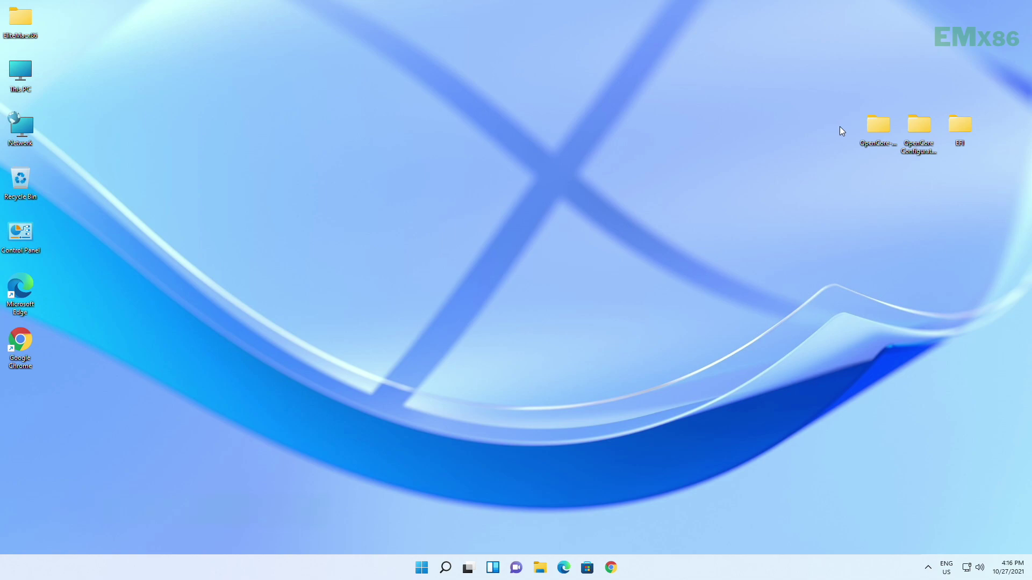
Select the OpenCore-0.7.4-RELEASE, OpenCore Configurator.app and EFI desktop folders, then refresh the desktop
{"action": "left_click", "coordinate": [873, 127]}
{"action": "left_click", "coordinate": [918, 144]}
{"action": "left_click", "coordinate": [964, 123]}
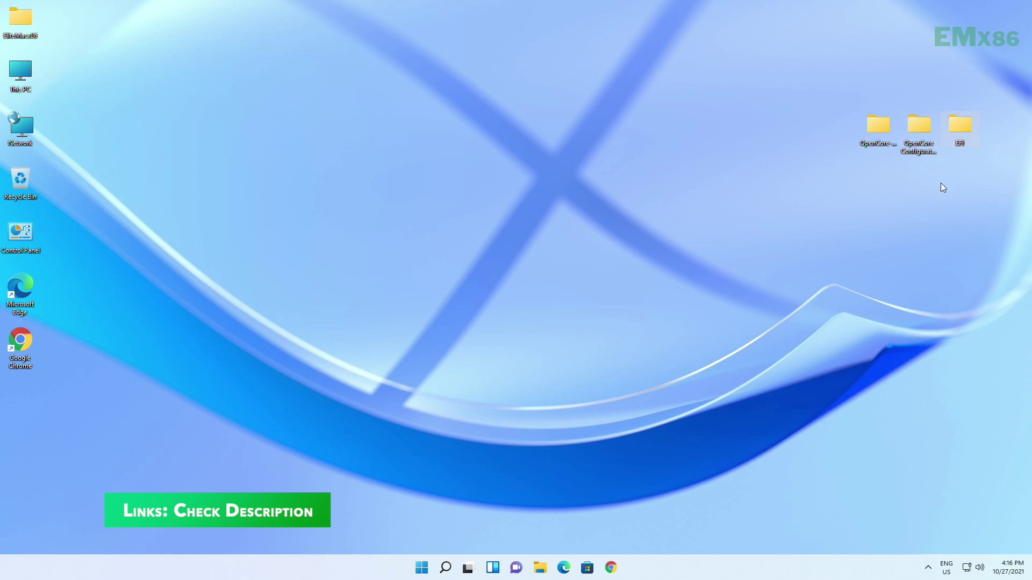
{"action": "right_click", "coordinate": [734, 188]}
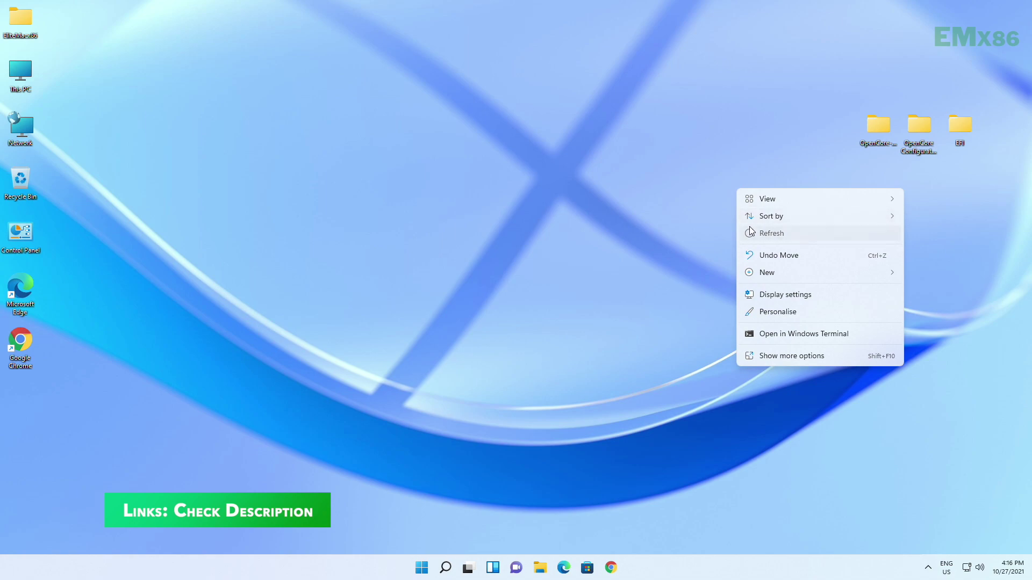
{"action": "left_click", "coordinate": [749, 227]}
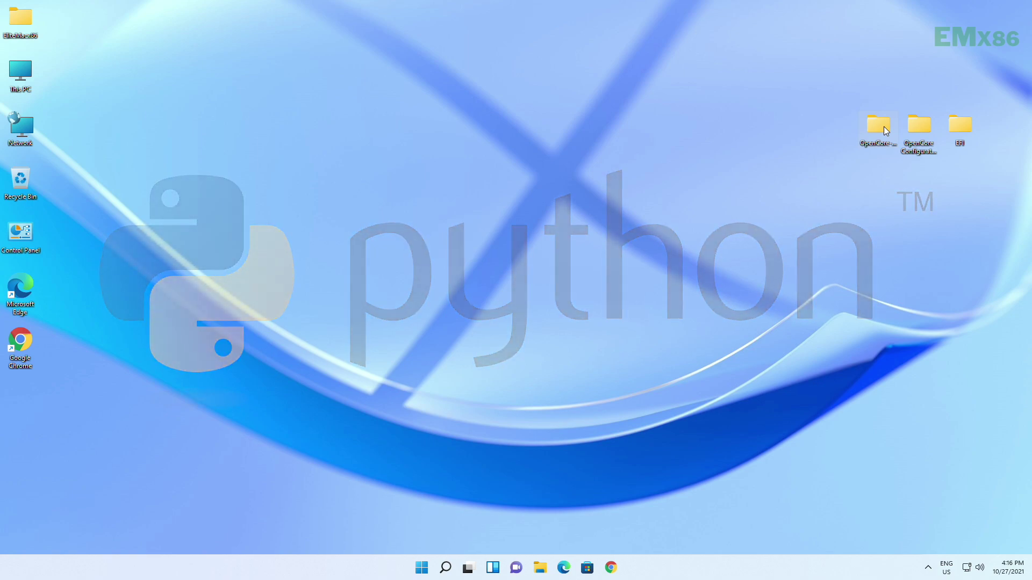
Launch Command Prompt as administrator from the Start search for cmd
{"action": "key", "text": "super"}
{"action": "type", "text": "cmd"}
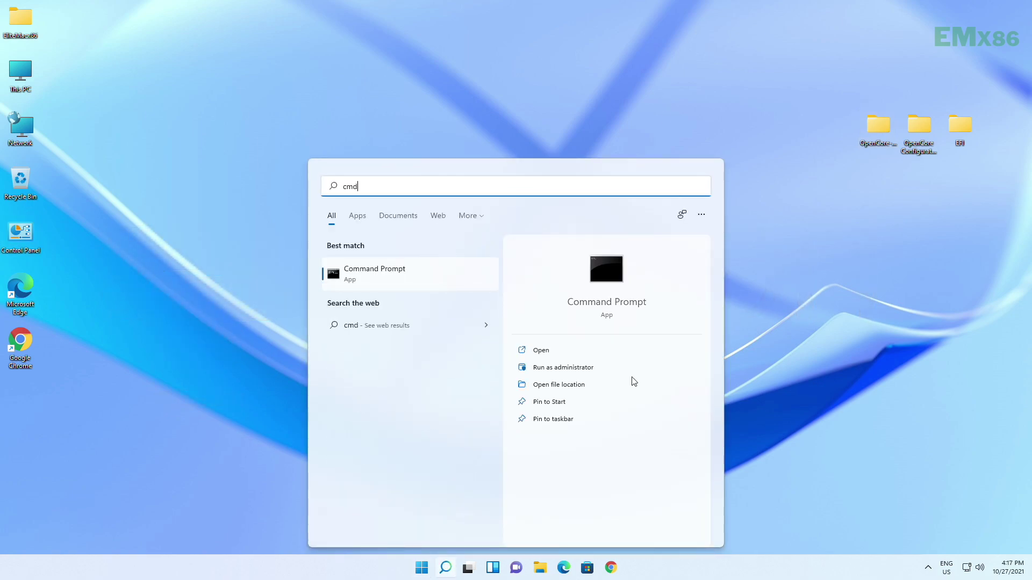
{"action": "left_click", "coordinate": [603, 367]}
{"action": "left_click", "coordinate": [468, 366]}
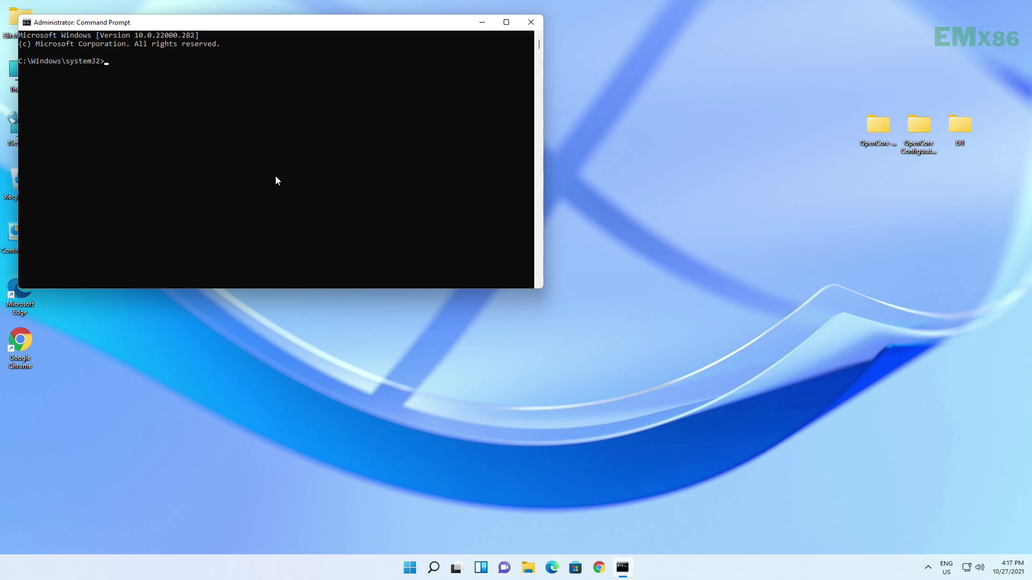
Copy the path of OpenCore-0.7.4-RELEASE\Utilities\macrecovery and cd into it at the prompt
{"action": "double_click", "coordinate": [875, 128]}
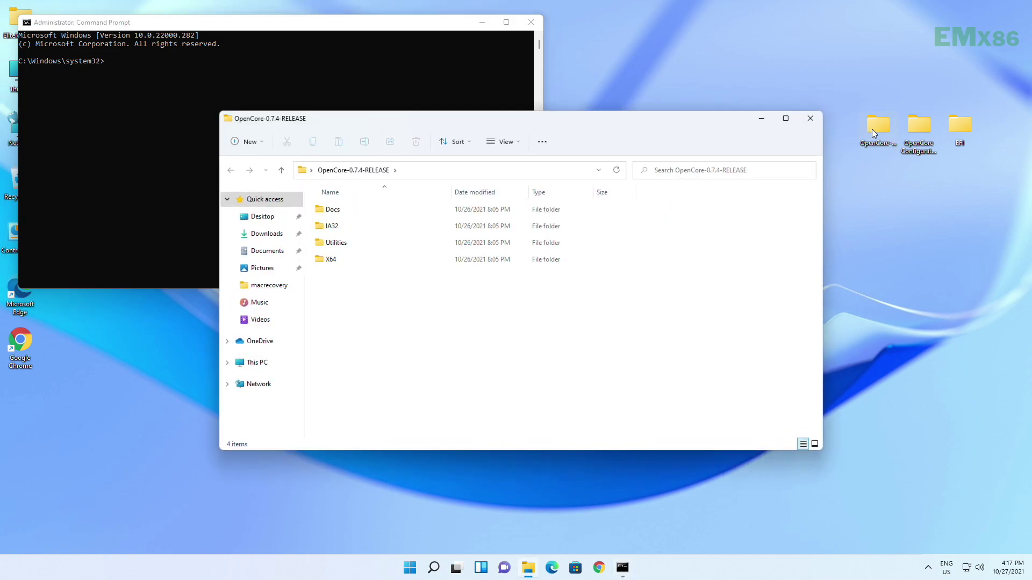
{"action": "double_click", "coordinate": [336, 243]}
{"action": "right_click", "coordinate": [342, 344]}
{"action": "left_click", "coordinate": [388, 462]}
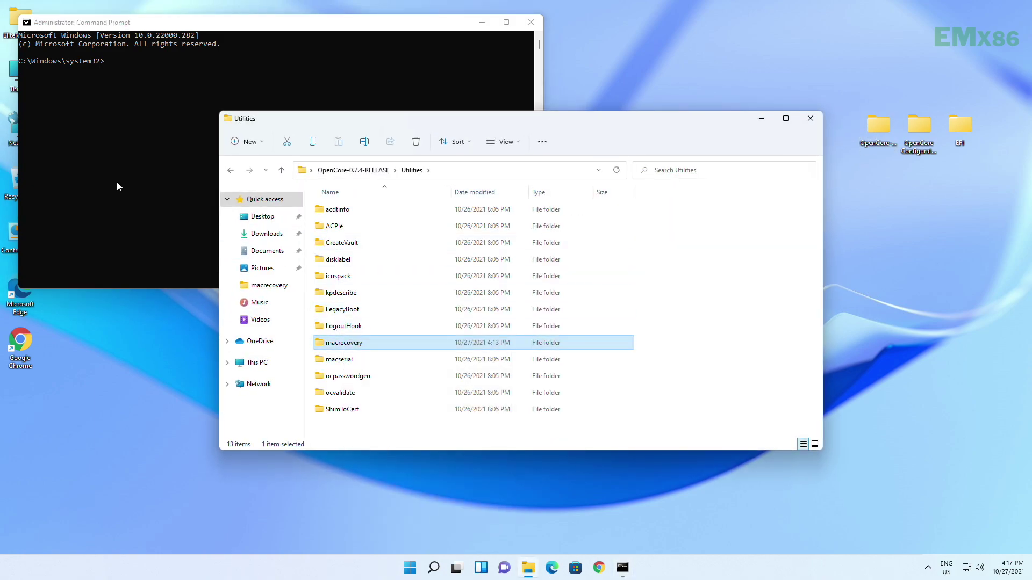
{"action": "left_click", "coordinate": [137, 186]}
{"action": "type", "text": "cd"}
{"action": "key", "text": "ctrl+v"}
{"action": "key", "text": "Return"}
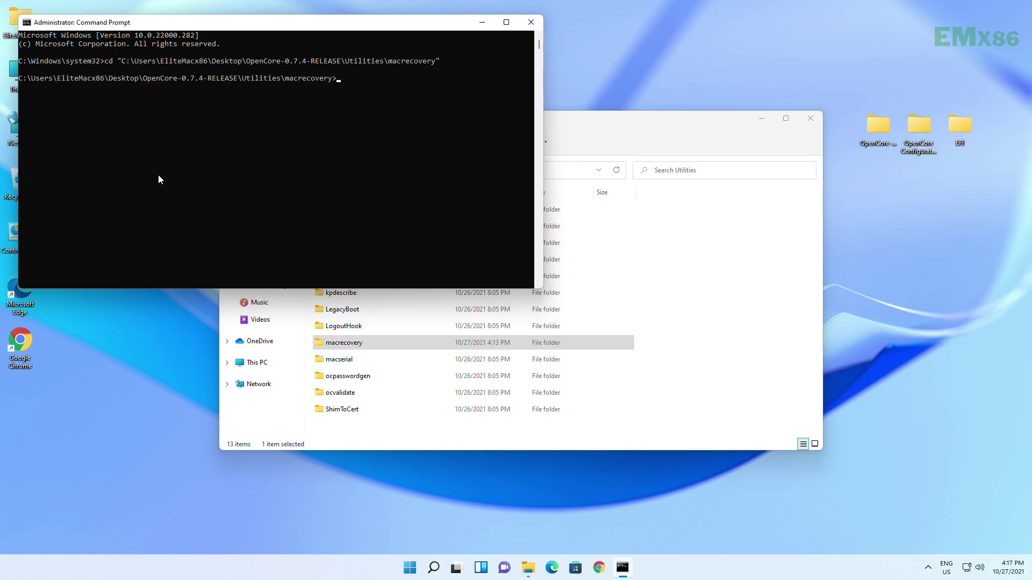
Copy the latest-version macrecovery.py line from recovery_urls and paste it into Command Prompt
{"action": "double_click", "coordinate": [364, 344]}
{"action": "double_click", "coordinate": [369, 260]}
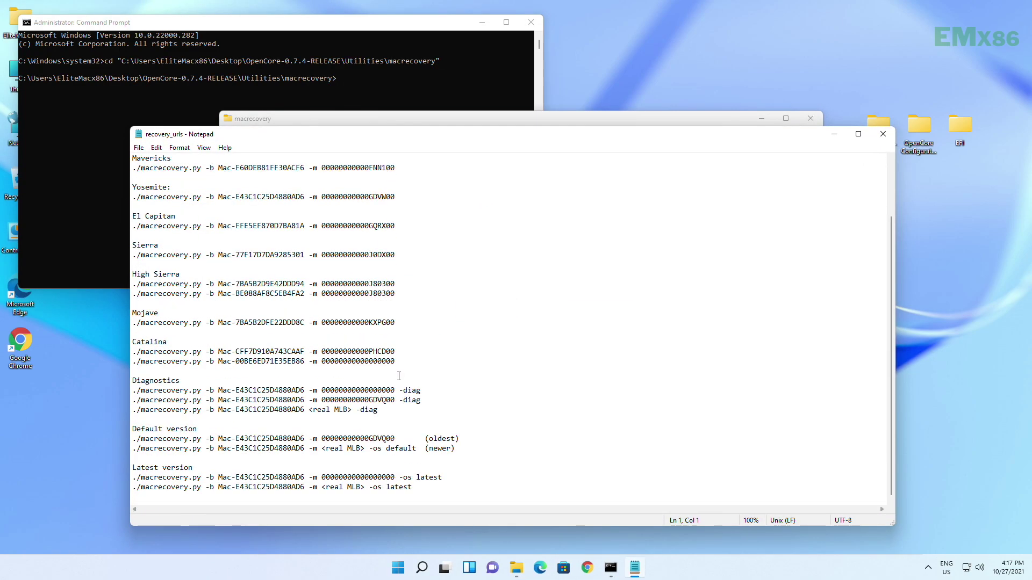
{"action": "left_click_drag", "start_coordinate": [150, 478], "coordinate": [433, 476]}
{"action": "right_click", "coordinate": [433, 476]}
{"action": "left_click", "coordinate": [460, 345]}
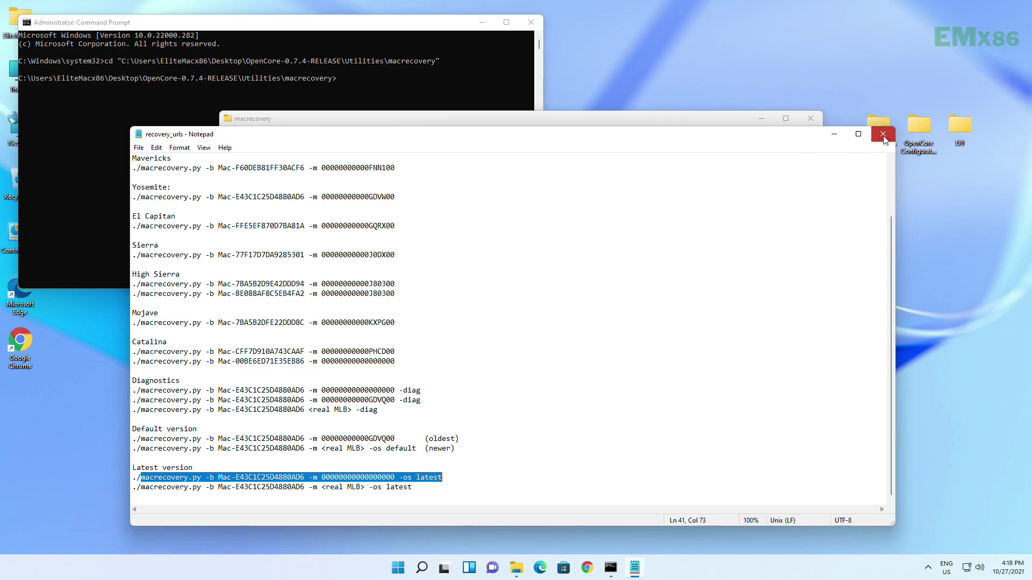
{"action": "left_click", "coordinate": [883, 134]}
{"action": "left_click", "coordinate": [203, 160]}
{"action": "key", "text": "ctrl+v"}
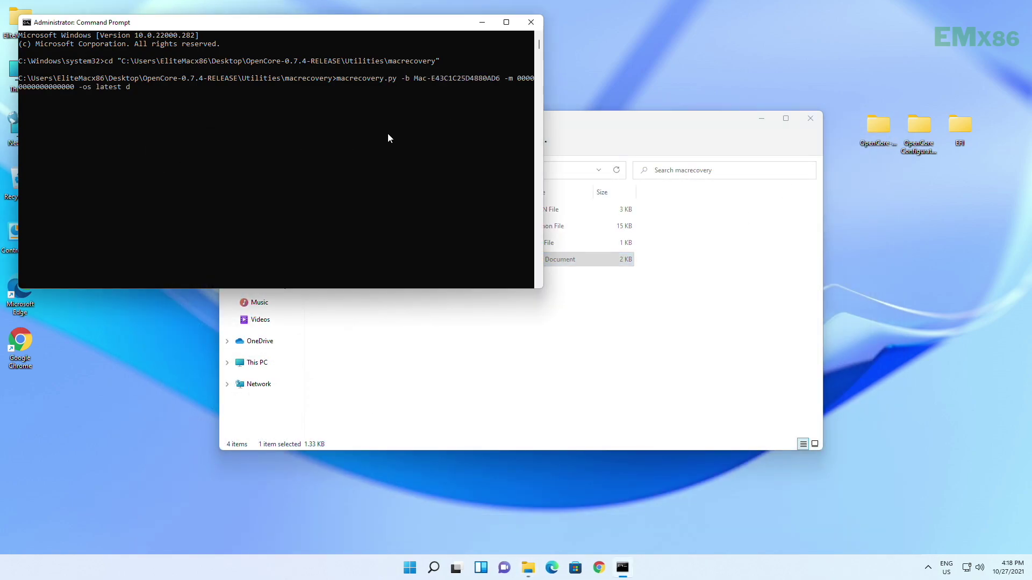
Finish the command with 'download' to fetch BaseSystem.dmg and BaseSystem.chunklist, then close the prompt
{"action": "type", "text": "d"}
{"action": "key", "text": "Return"}
{"action": "left_click", "coordinate": [585, 375]}
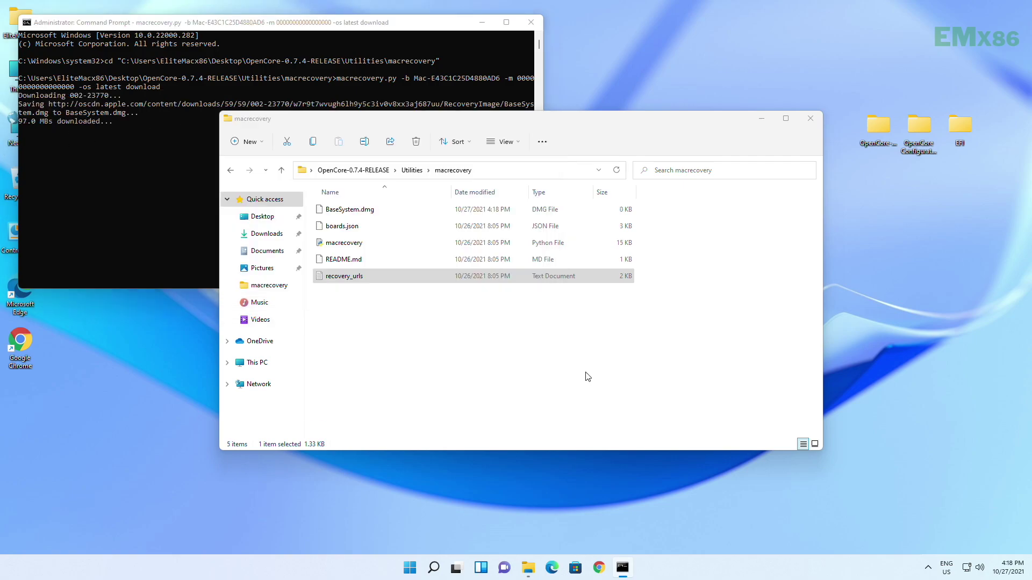
{"action": "left_click", "coordinate": [97, 197]}
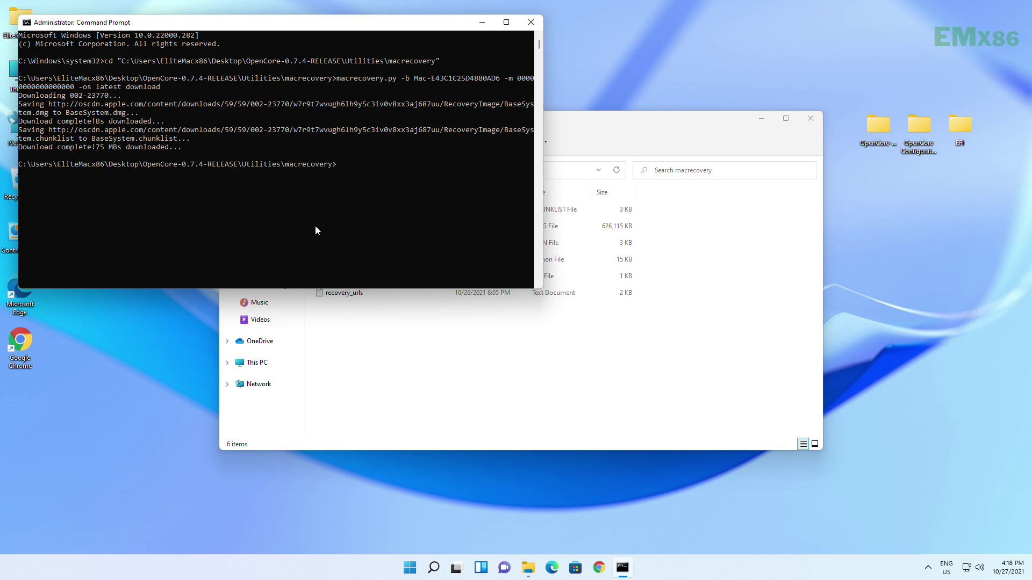
{"action": "left_click", "coordinate": [536, 29]}
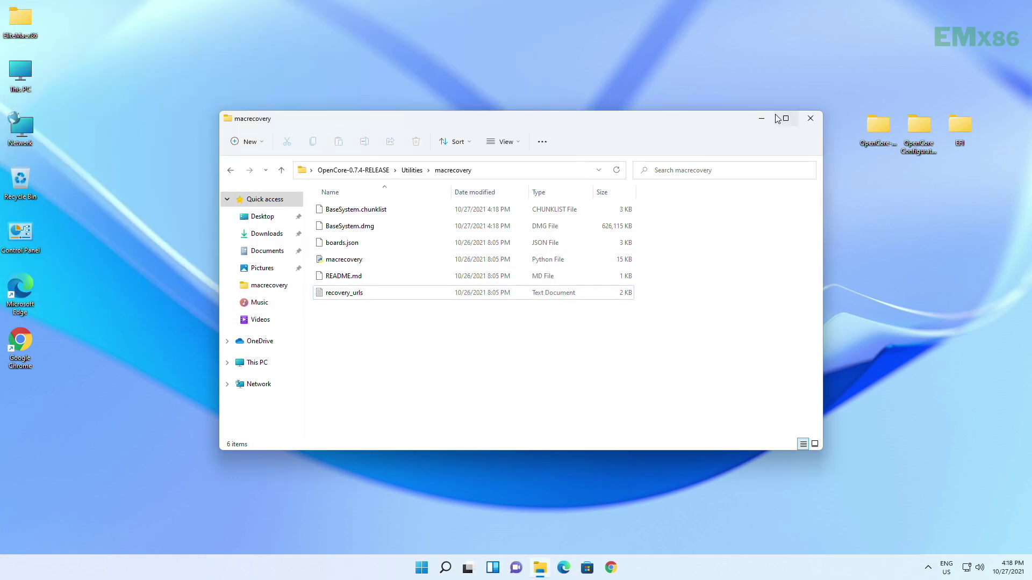
Close the macrecovery window, refresh the desktop and open This PC
{"action": "left_click", "coordinate": [803, 124]}
{"action": "right_click", "coordinate": [675, 172]}
{"action": "left_click", "coordinate": [710, 214]}
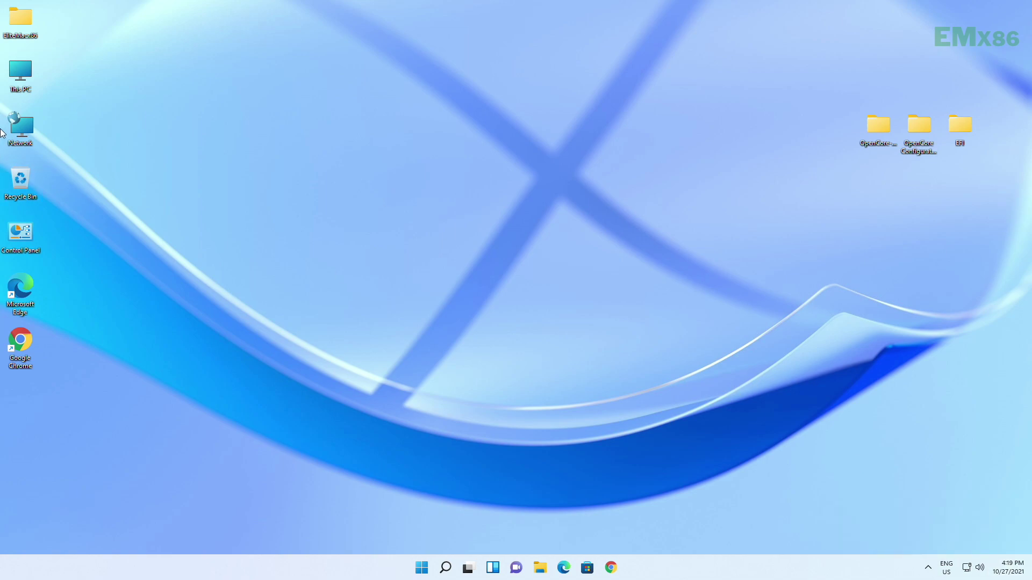
{"action": "double_click", "coordinate": [20, 73]}
Format EFI (D:) as FAT32 with volume label EFI, then open the empty drive
{"action": "right_click", "coordinate": [525, 284]}
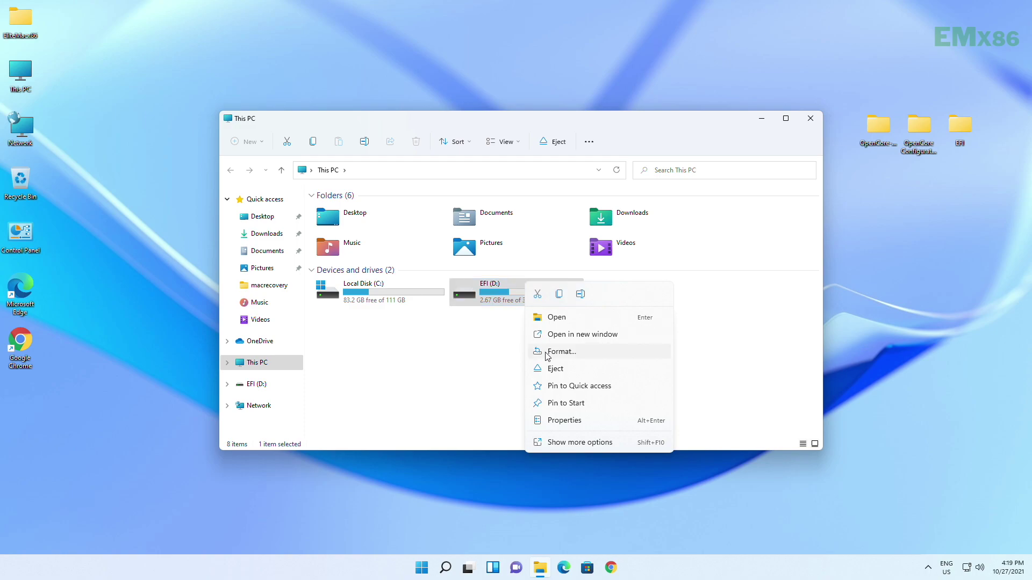
{"action": "left_click", "coordinate": [559, 351]}
{"action": "left_click", "coordinate": [287, 388]}
{"action": "key", "text": "BackSpace"}
{"action": "key", "text": "BackSpace"}
{"action": "type", "text": "FI"}
{"action": "key", "text": "Return"}
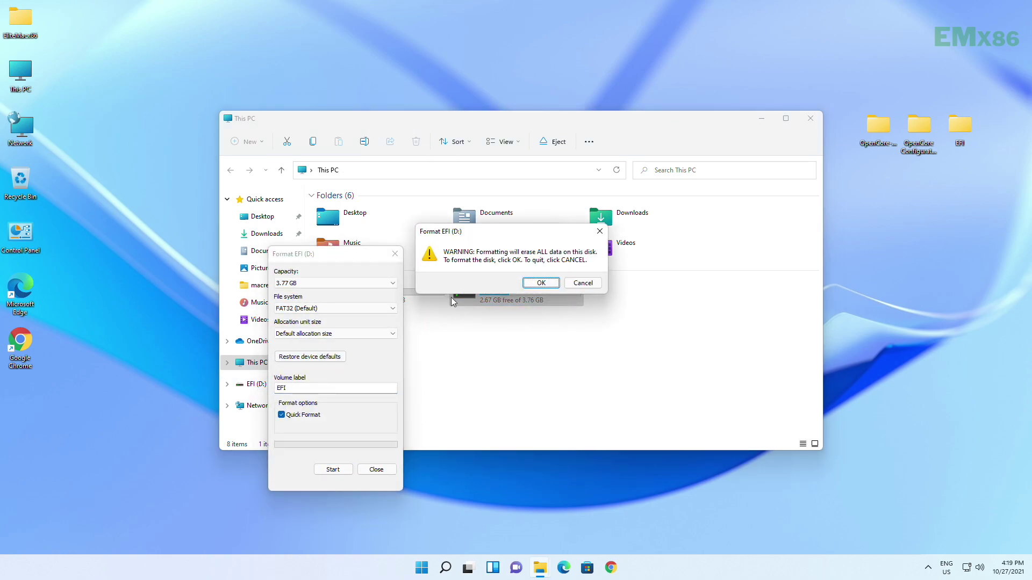
{"action": "left_click", "coordinate": [540, 285]}
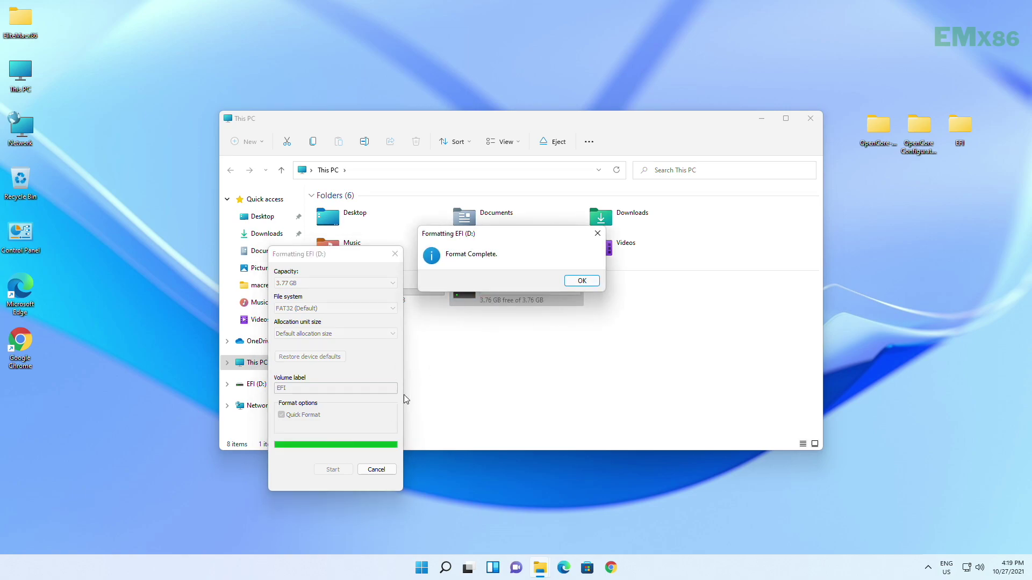
{"action": "left_click", "coordinate": [581, 282]}
{"action": "left_click", "coordinate": [376, 469]}
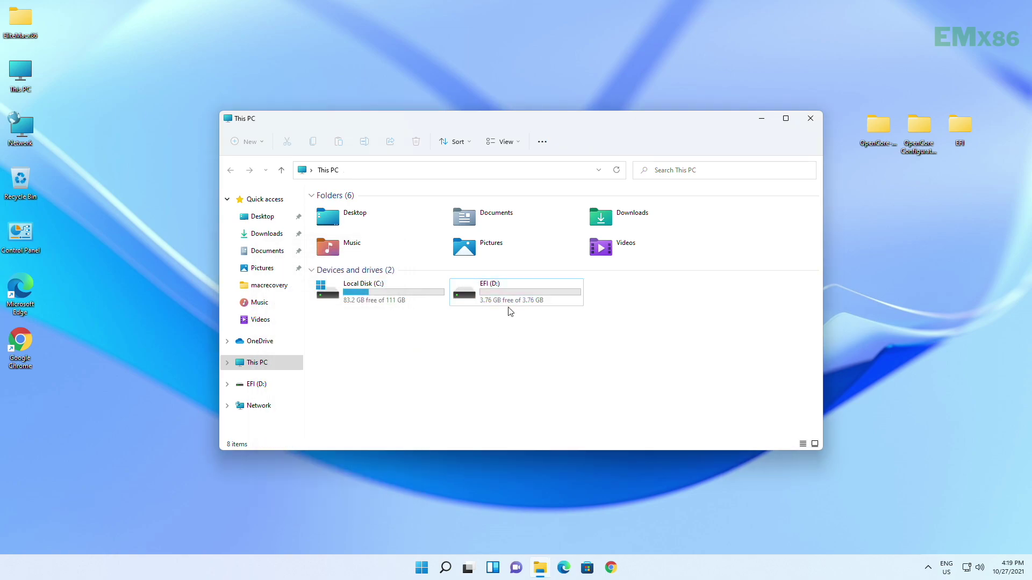
{"action": "double_click", "coordinate": [507, 303]}
Create and open a com.apple.recovery.boot folder on EFI (D:), and open OpenCore-0.7.4-RELEASE\Utilities in another window
{"action": "right_click", "coordinate": [390, 244]}
{"action": "mouse_move", "coordinate": [456, 325]}
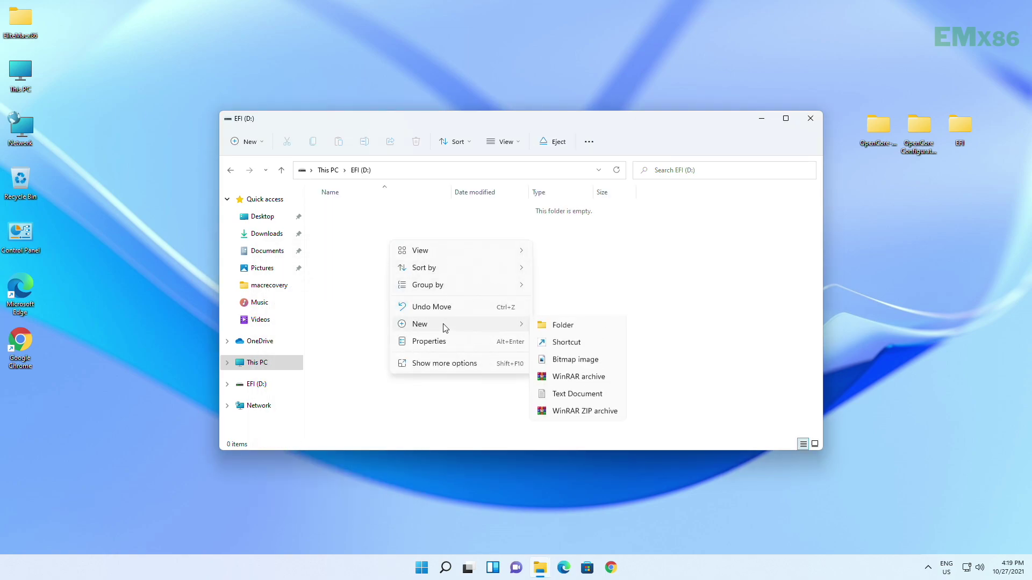
{"action": "left_click", "coordinate": [545, 326]}
{"action": "type", "text": "com.ap"}
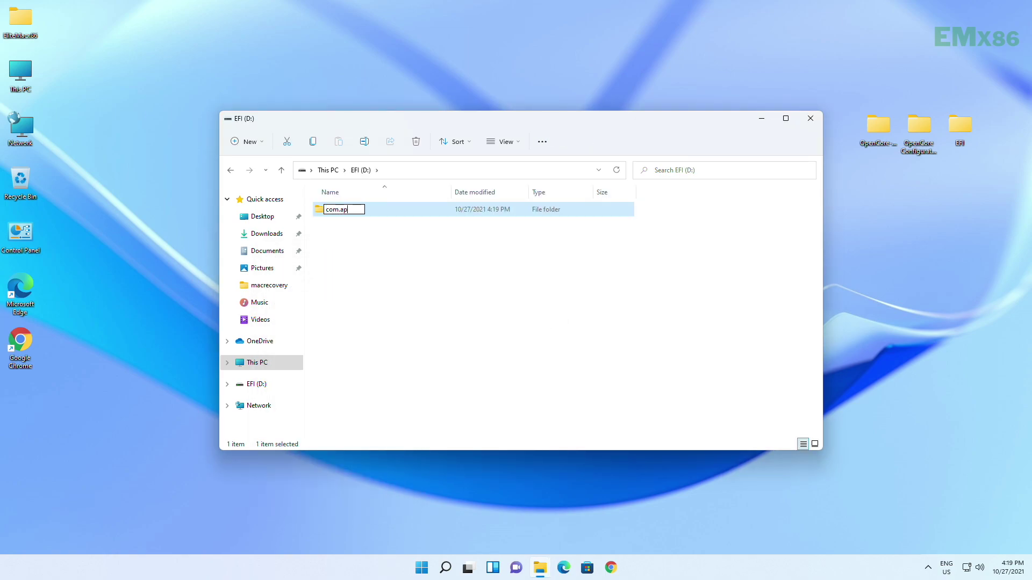
{"action": "type", "text": "ple.recovery.boot"}
{"action": "double_click", "coordinate": [460, 214]}
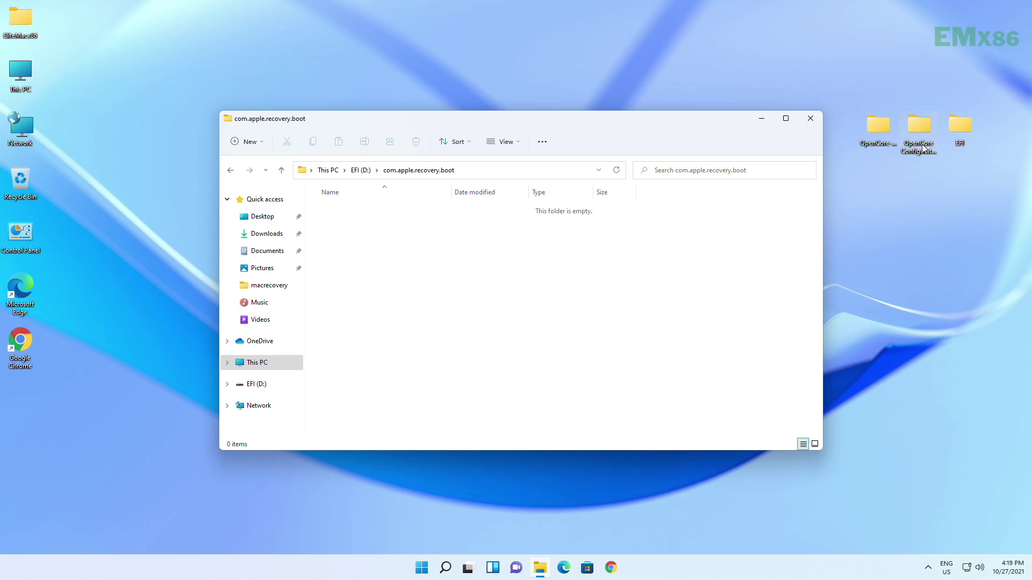
{"action": "double_click", "coordinate": [892, 139]}
{"action": "double_click", "coordinate": [387, 258]}
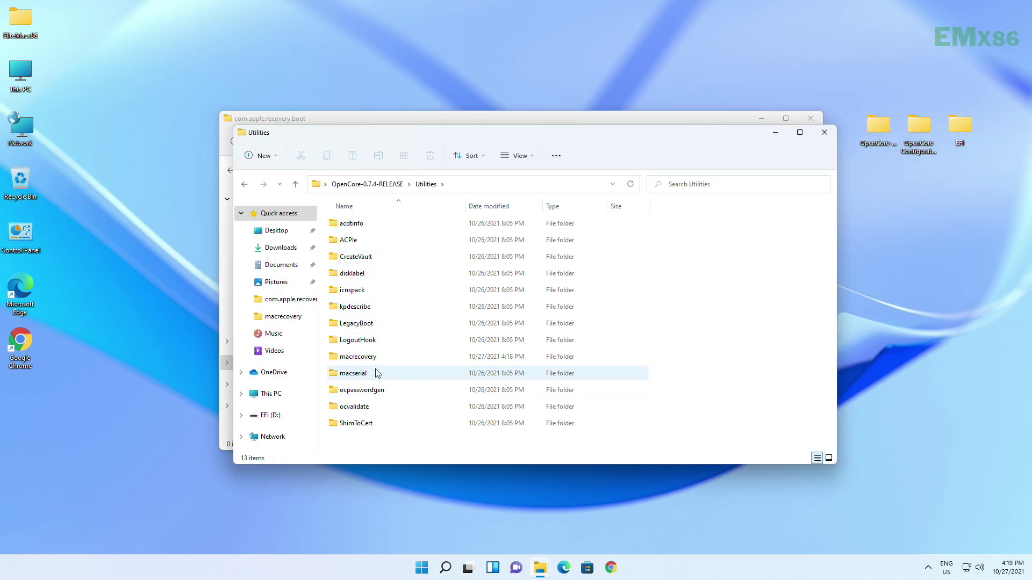
Copy BaseSystem.chunklist and BaseSystem.dmg from macrecovery and paste them into com.apple.recovery.boot
{"action": "double_click", "coordinate": [359, 356]}
{"action": "left_click_drag", "start_coordinate": [661, 221], "coordinate": [623, 251]}
{"action": "left_click", "coordinate": [326, 156]}
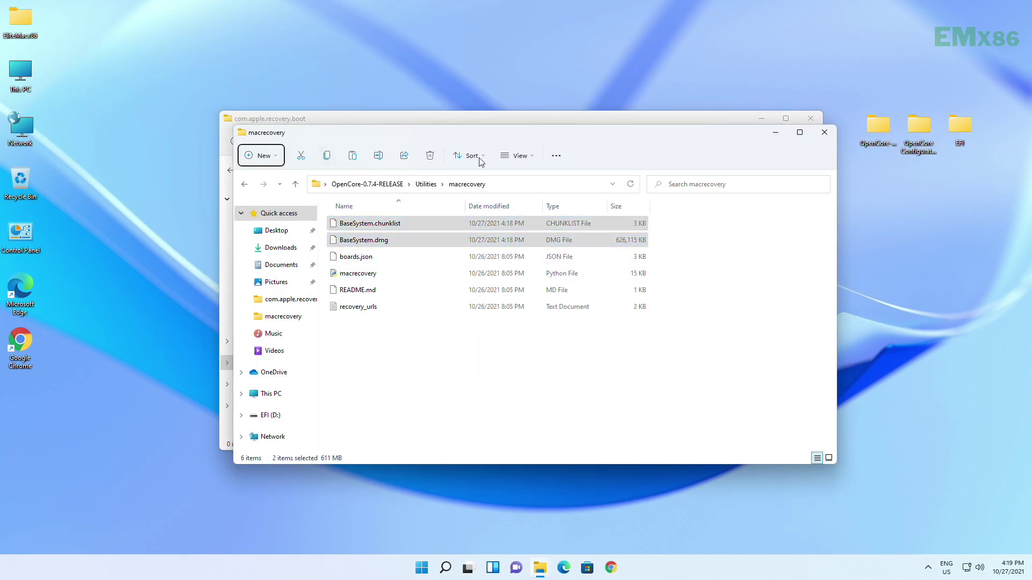
{"action": "left_click", "coordinate": [823, 133]}
{"action": "left_click", "coordinate": [339, 141]}
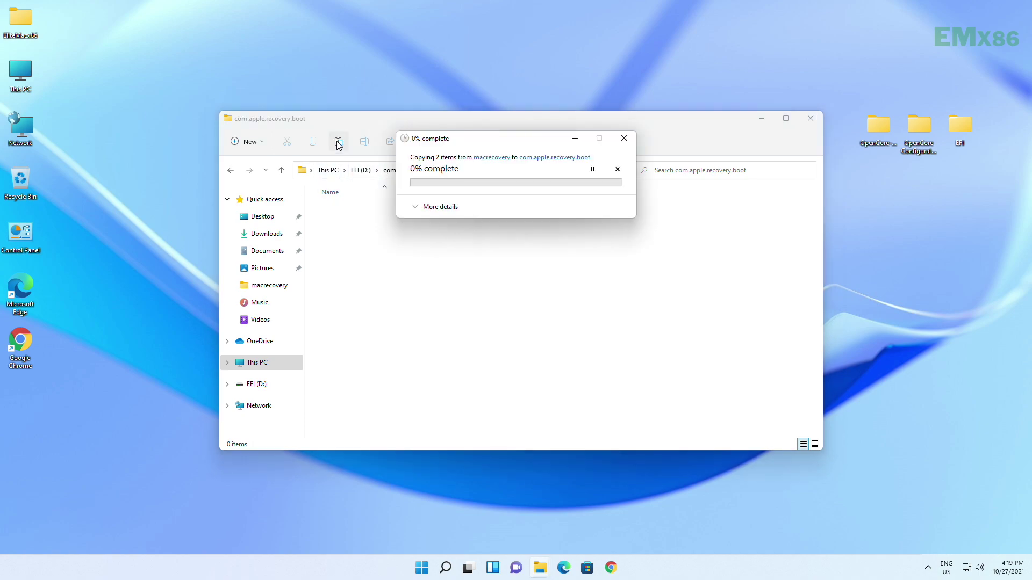
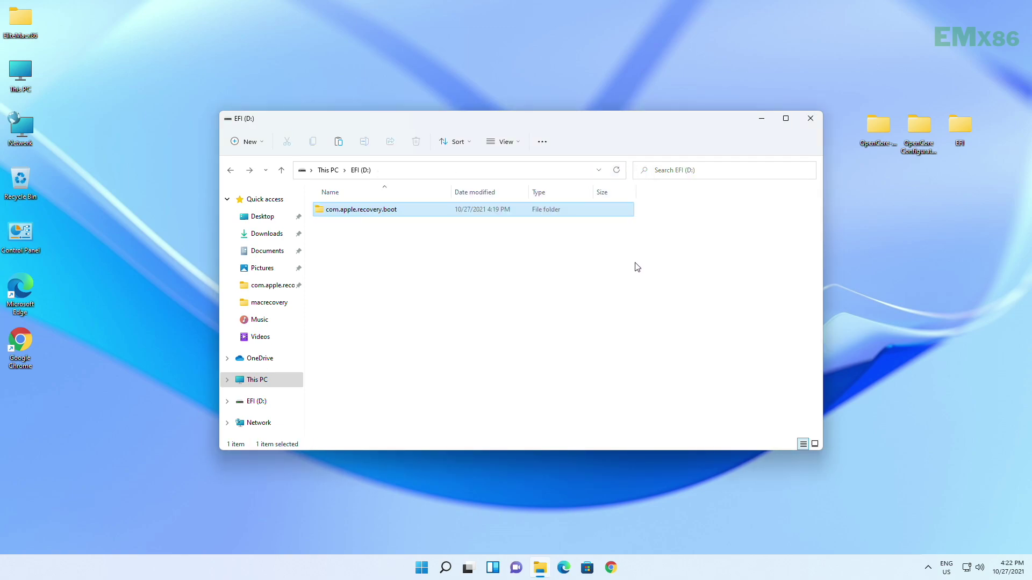
Copy the desktop EFI and OpenCore Configurator.app folders into the root of EFI (D:)
{"action": "left_click", "coordinate": [643, 276]}
{"action": "left_click_drag", "start_coordinate": [975, 104], "coordinate": [586, 262]}
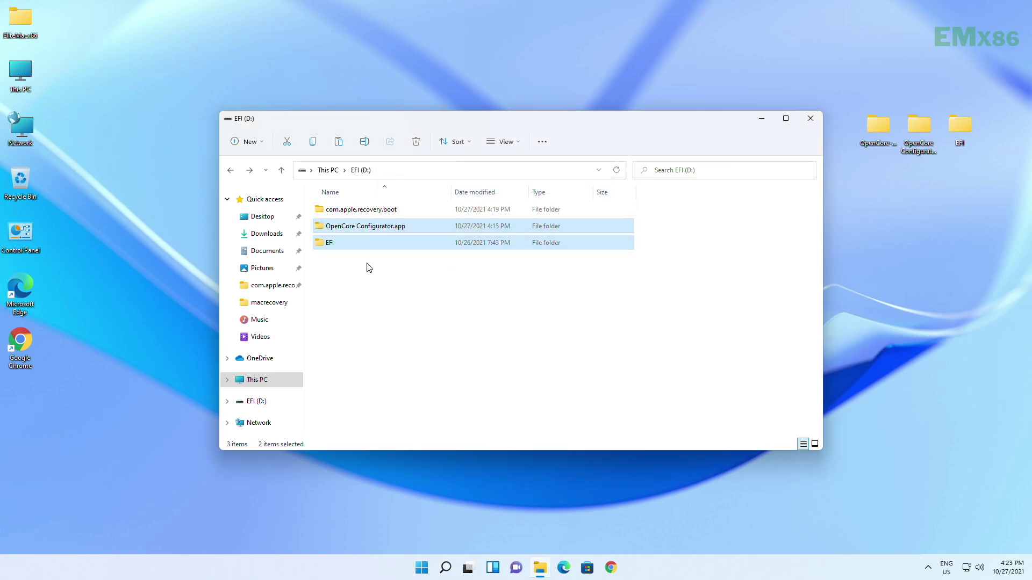
{"action": "left_click", "coordinate": [490, 271]}
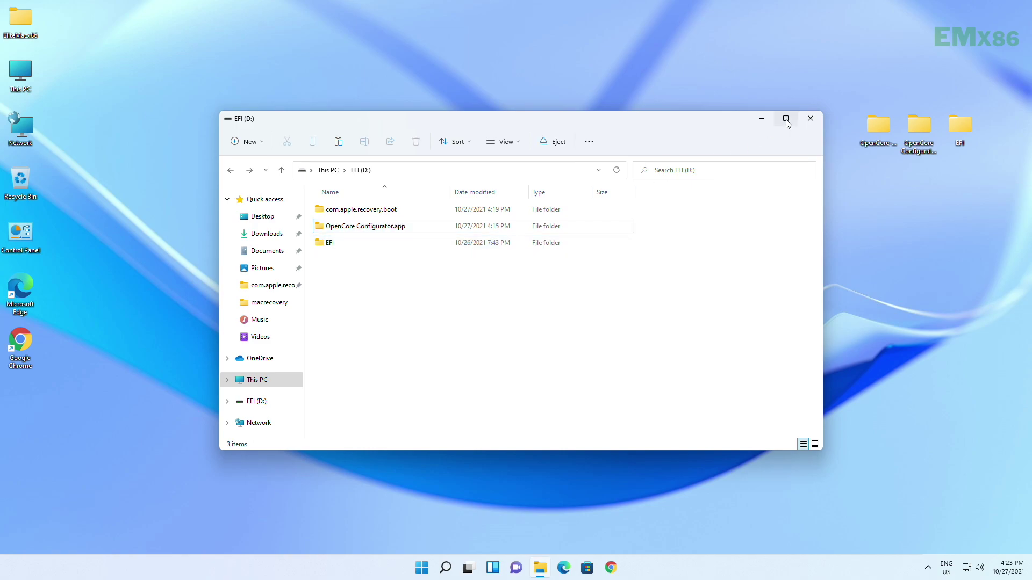
Close the EFI (D:) window and refresh the desktop
{"action": "left_click", "coordinate": [810, 118]}
{"action": "right_click", "coordinate": [676, 197]}
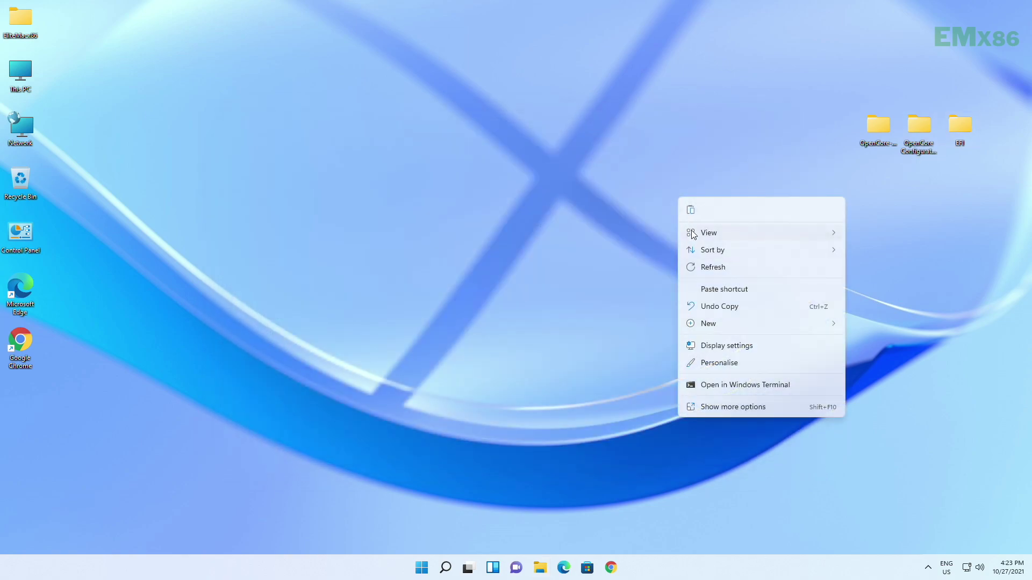
{"action": "left_click", "coordinate": [708, 265]}
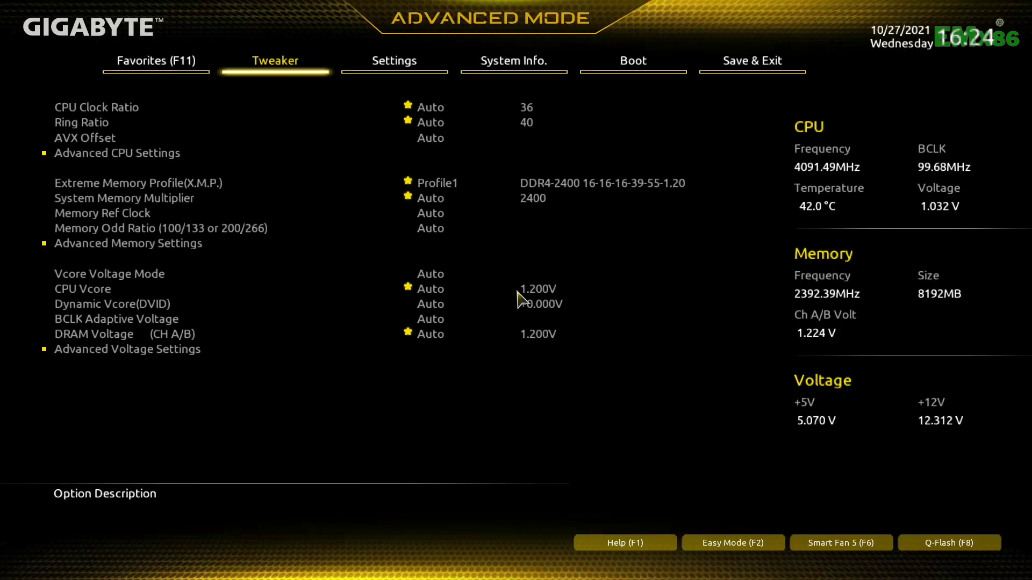
Set VT-d to Disabled in the BIOS favourite settings
{"action": "key", "text": "Right"}
{"action": "key", "text": "Right"}
{"action": "key", "text": "Right"}
{"action": "key", "text": "Right"}
{"action": "key", "text": "Down"}
{"action": "key", "text": "Down"}
{"action": "key", "text": "Return"}
{"action": "key", "text": "Return"}
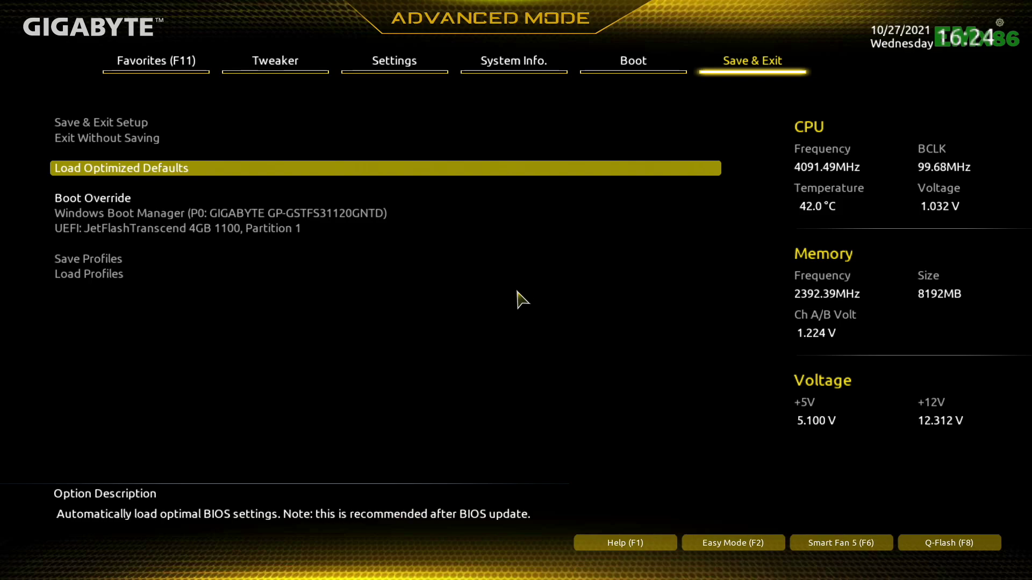
{"action": "key", "text": "Right"}
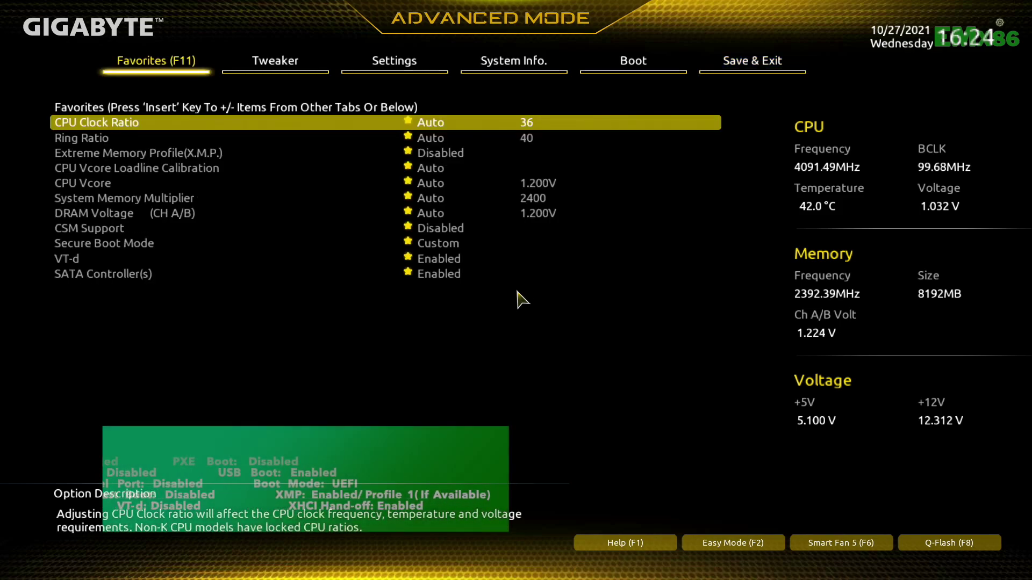
{"action": "key", "text": "Down"}
{"action": "key", "text": "Down"}
{"action": "key", "text": "Down"}
{"action": "key", "text": "Down"}
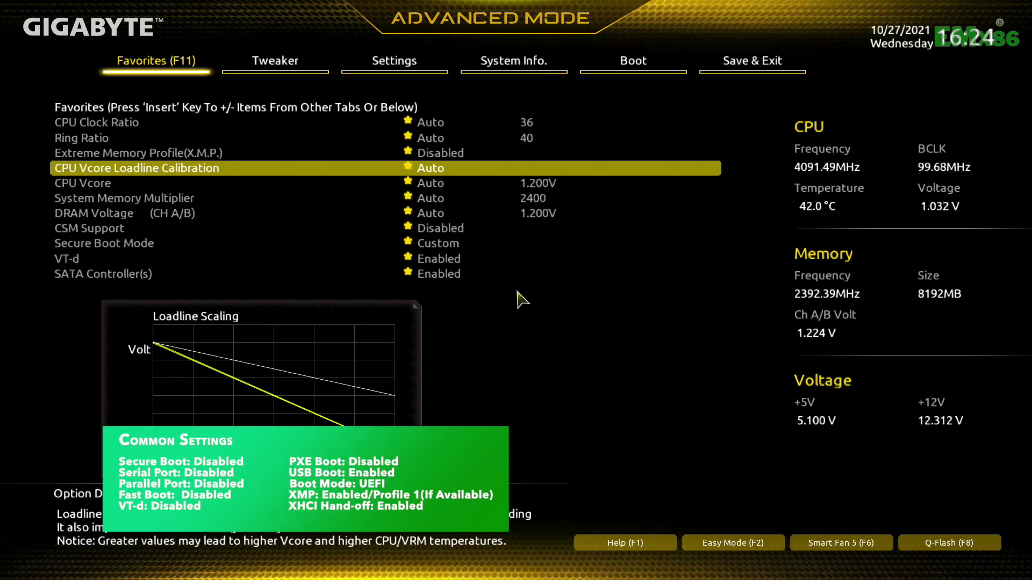
{"action": "key", "text": "Down"}
{"action": "key", "text": "Down"}
{"action": "key", "text": "Down"}
{"action": "key", "text": "Down"}
{"action": "key", "text": "Down"}
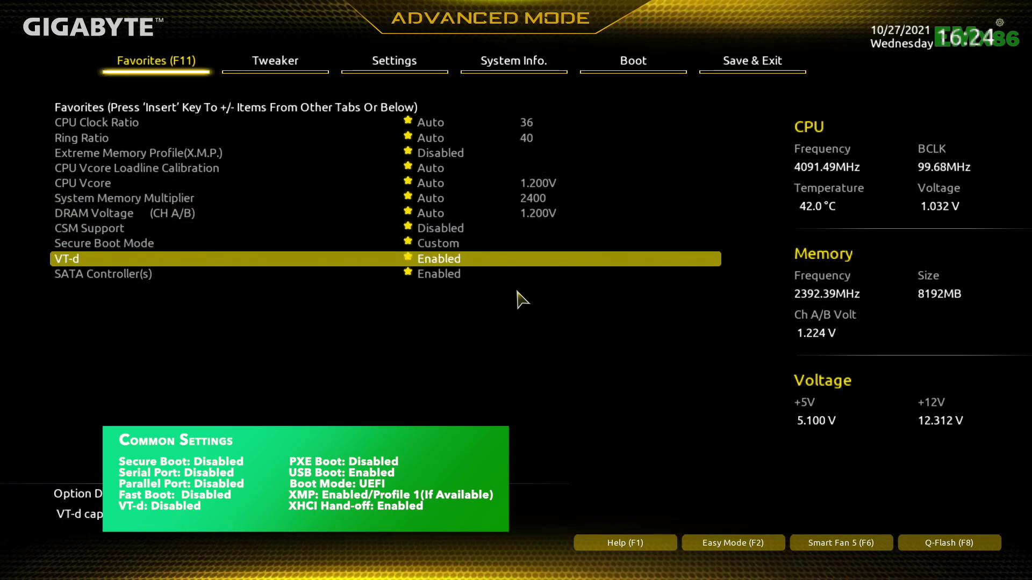
{"action": "key", "text": "Return"}
{"action": "key", "text": "Up"}
{"action": "key", "text": "Return"}
Set Extreme Memory Profile (X.M.P.) to Profile1
{"action": "key", "text": "Right"}
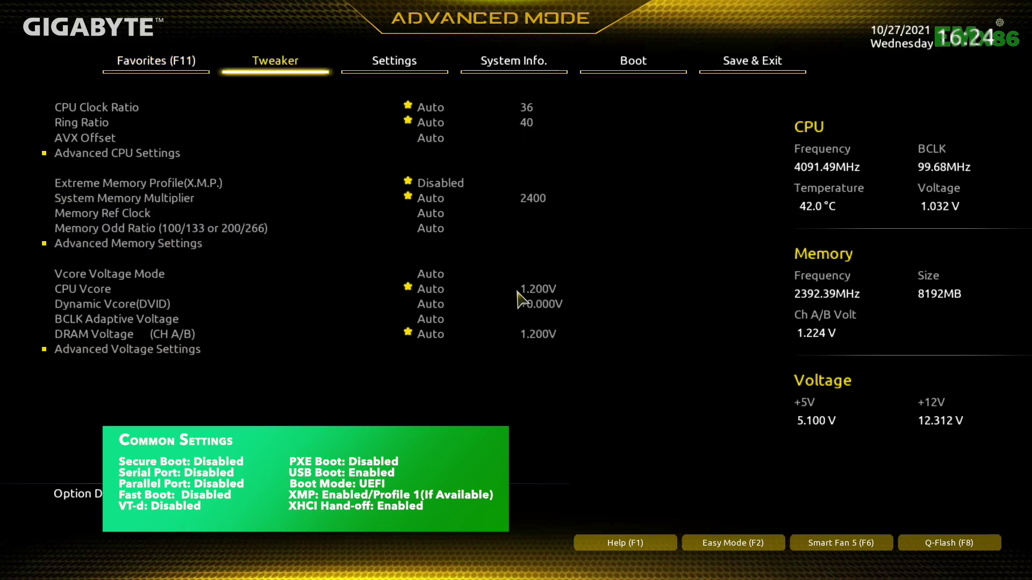
{"action": "key", "text": "Down"}
{"action": "key", "text": "Down"}
{"action": "key", "text": "Down"}
{"action": "key", "text": "Down"}
{"action": "key", "text": "Down"}
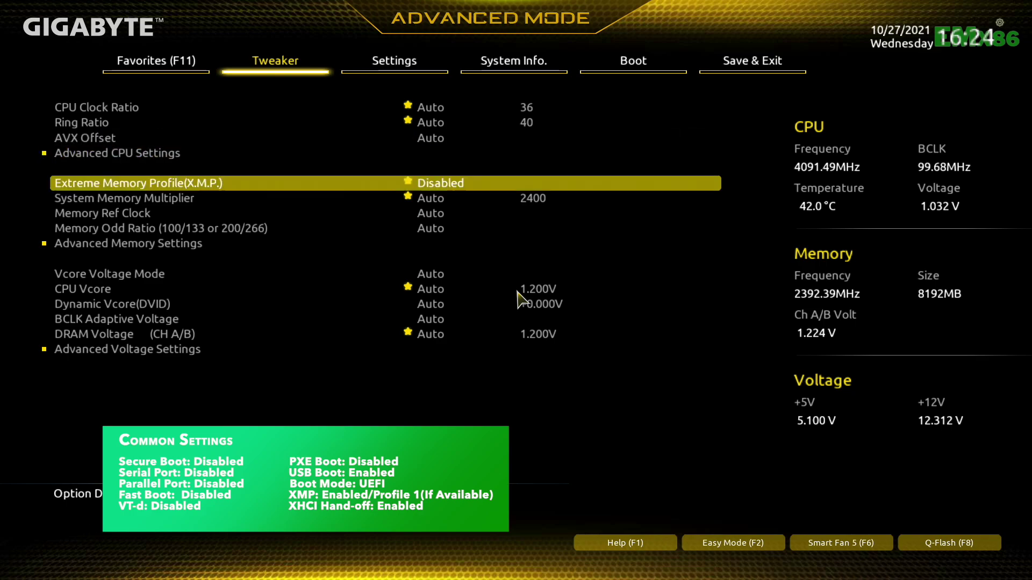
{"action": "key", "text": "Return"}
{"action": "key", "text": "Down"}
{"action": "key", "text": "Return"}
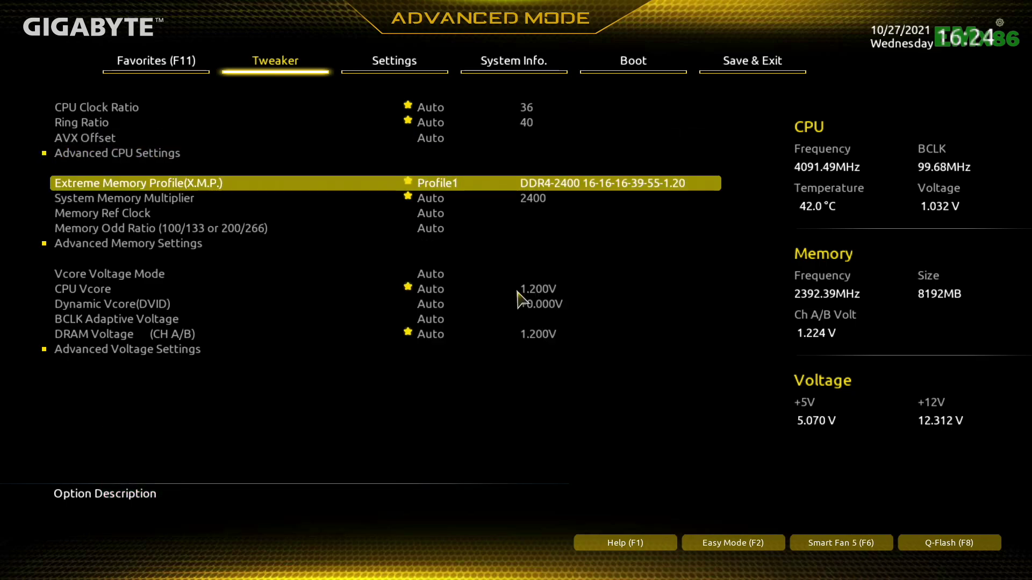
Disable the Serial Port under IO Ports > Super IO Configuration
{"action": "key", "text": "Right"}
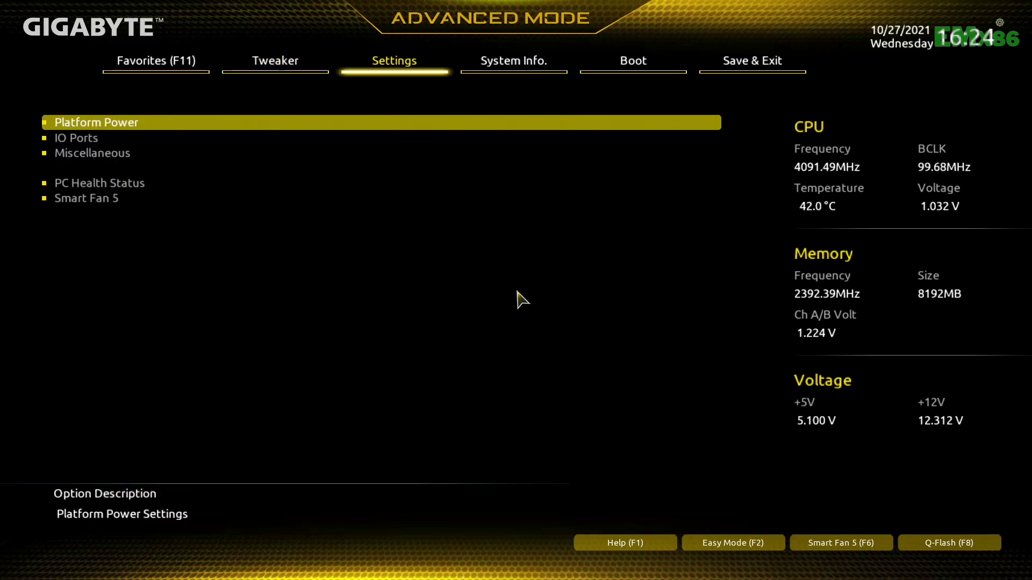
{"action": "key", "text": "Down"}
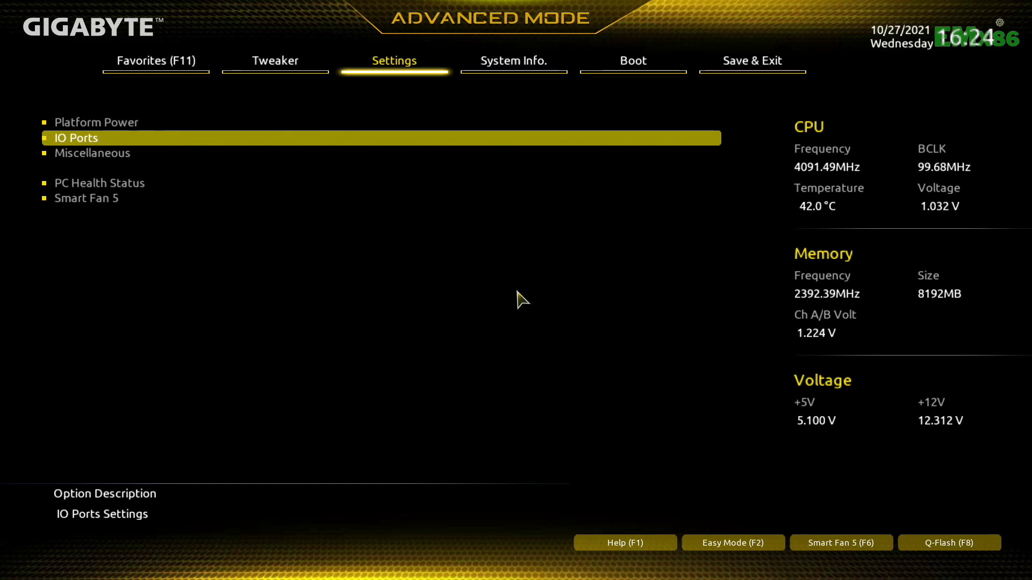
{"action": "key", "text": "Return"}
{"action": "key", "text": "Down"}
{"action": "key", "text": "Down"}
{"action": "key", "text": "Down"}
{"action": "key", "text": "Down"}
{"action": "key", "text": "Down"}
{"action": "key", "text": "Down"}
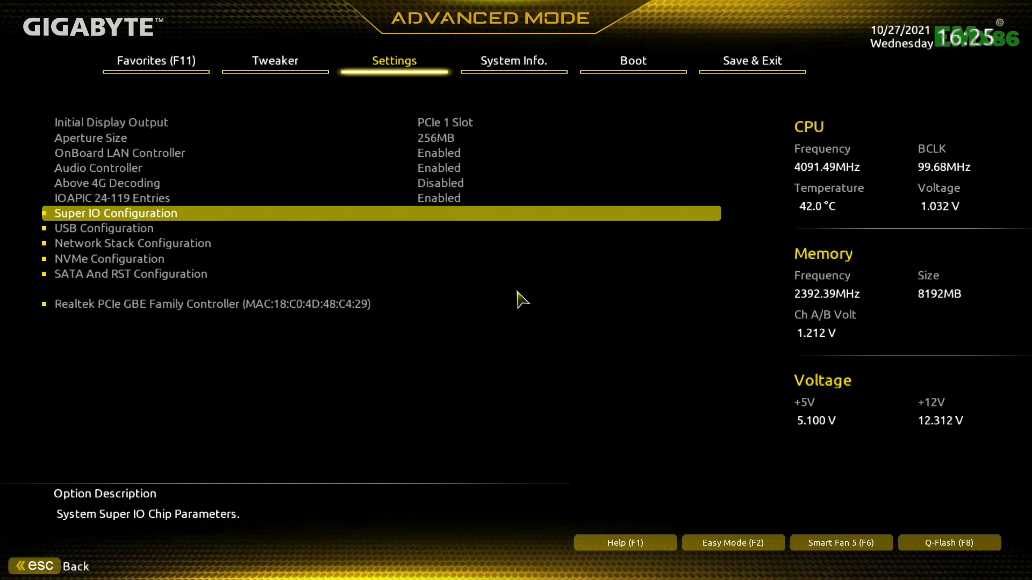
{"action": "key", "text": "Return"}
{"action": "key", "text": "Return"}
{"action": "key", "text": "Up"}
{"action": "key", "text": "Return"}
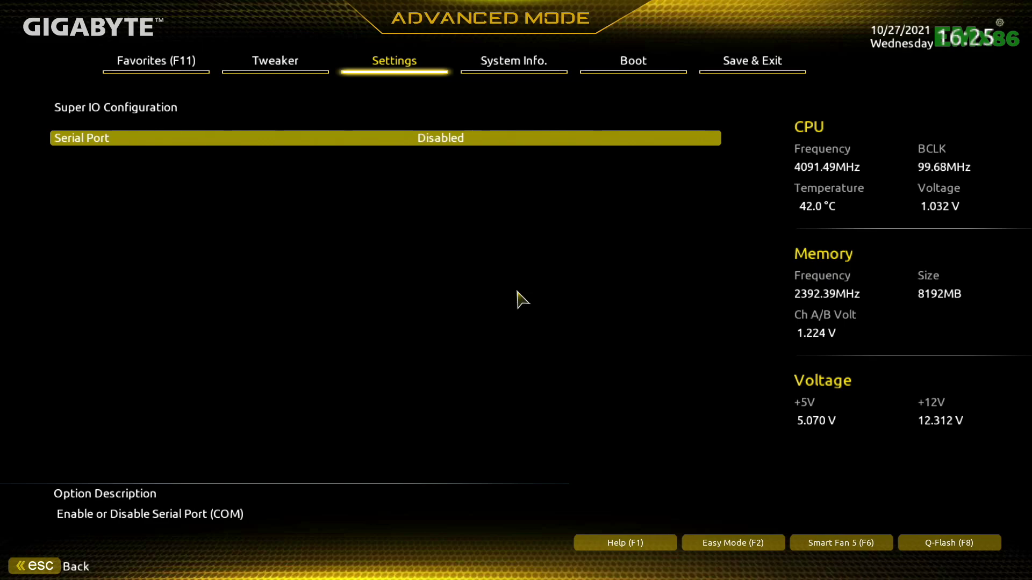
{"action": "key", "text": "Escape"}
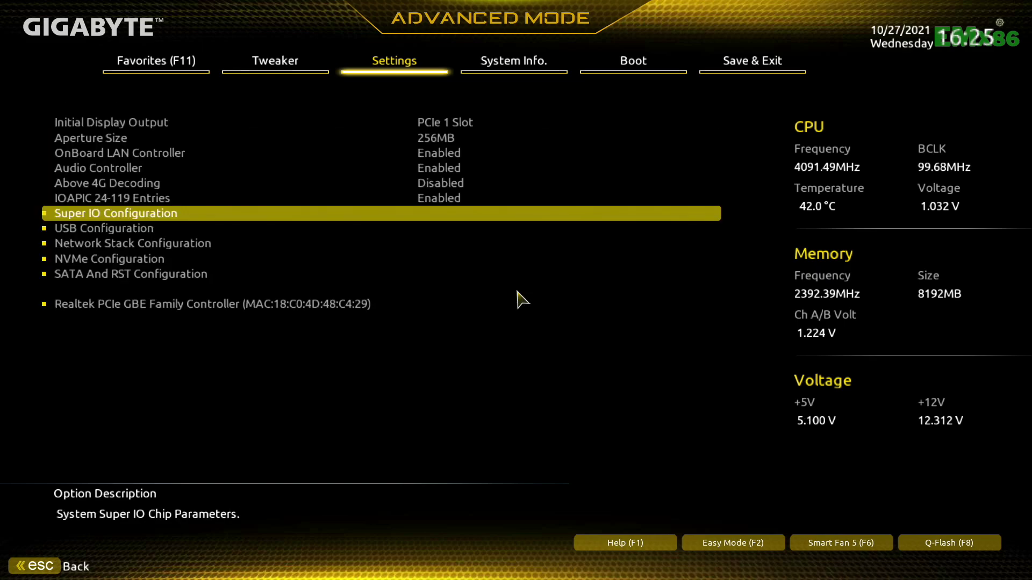
Set Windows 10 Features to Other OS in the boot settings
{"action": "key", "text": "Right"}
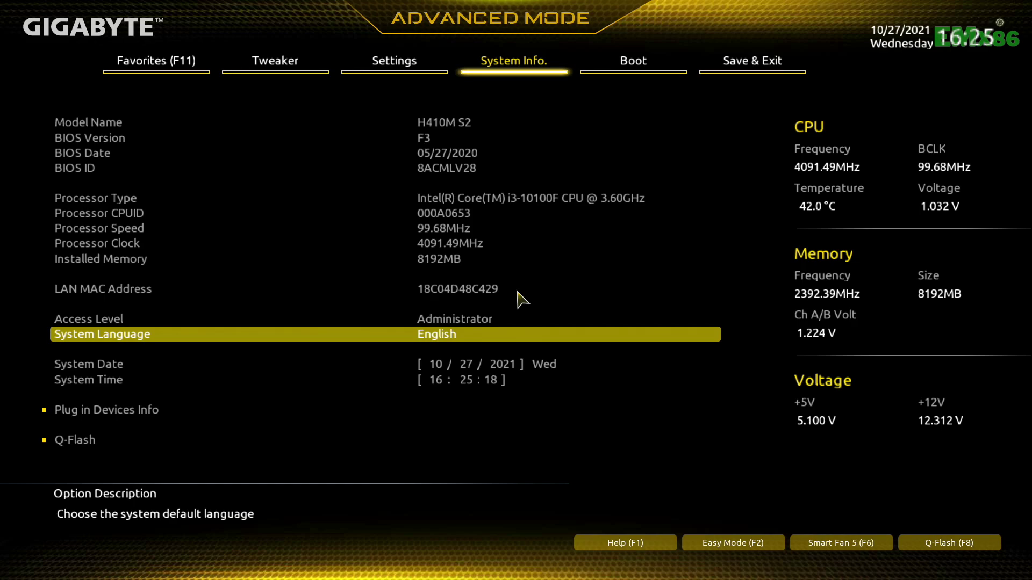
{"action": "key", "text": "Right"}
{"action": "key", "text": "Down"}
{"action": "key", "text": "Down"}
{"action": "key", "text": "Down"}
{"action": "key", "text": "Down"}
{"action": "key", "text": "Down"}
{"action": "key", "text": "Down"}
{"action": "key", "text": "Down"}
{"action": "key", "text": "Return"}
{"action": "key", "text": "Down"}
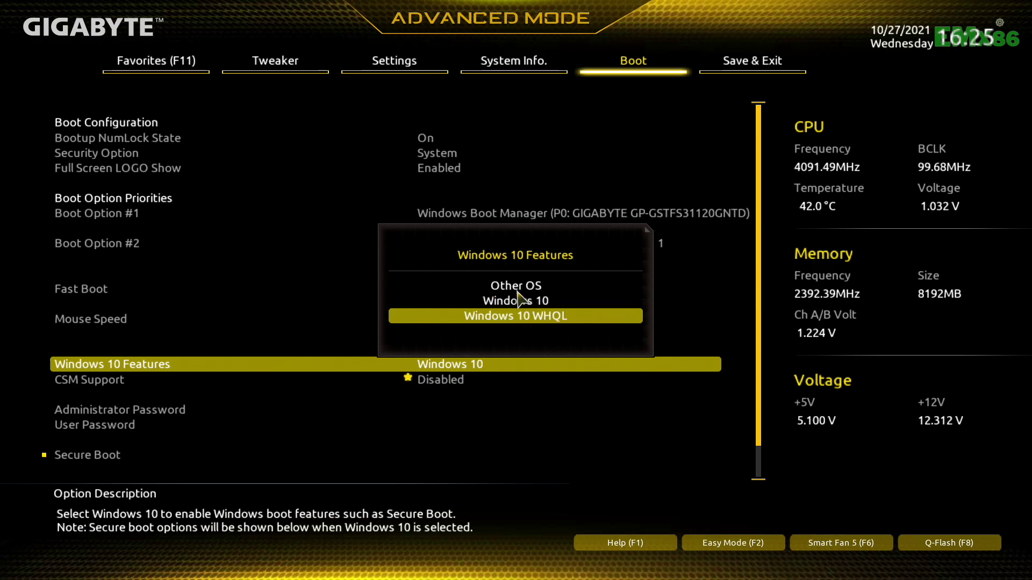
{"action": "key", "text": "Down"}
{"action": "key", "text": "Return"}
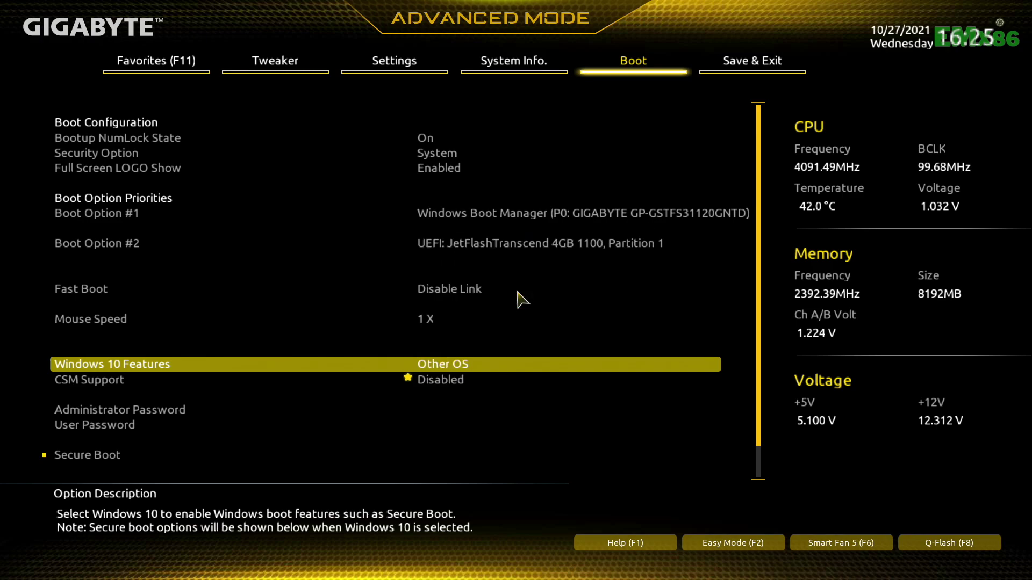
Save the BIOS changes and reset the PC
{"action": "key", "text": "Right"}
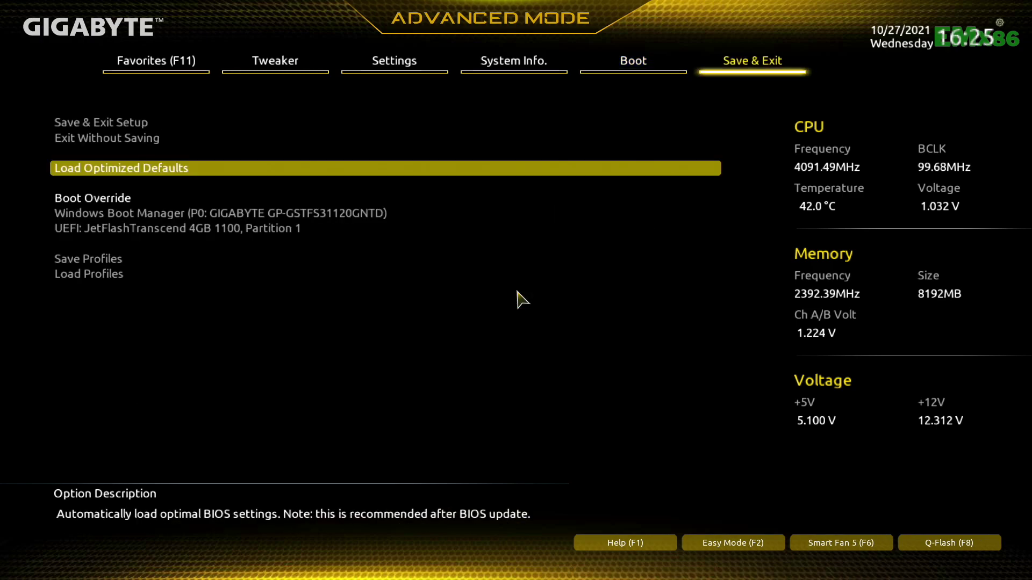
{"action": "key", "text": "Up"}
{"action": "key", "text": "Up"}
{"action": "key", "text": "Return"}
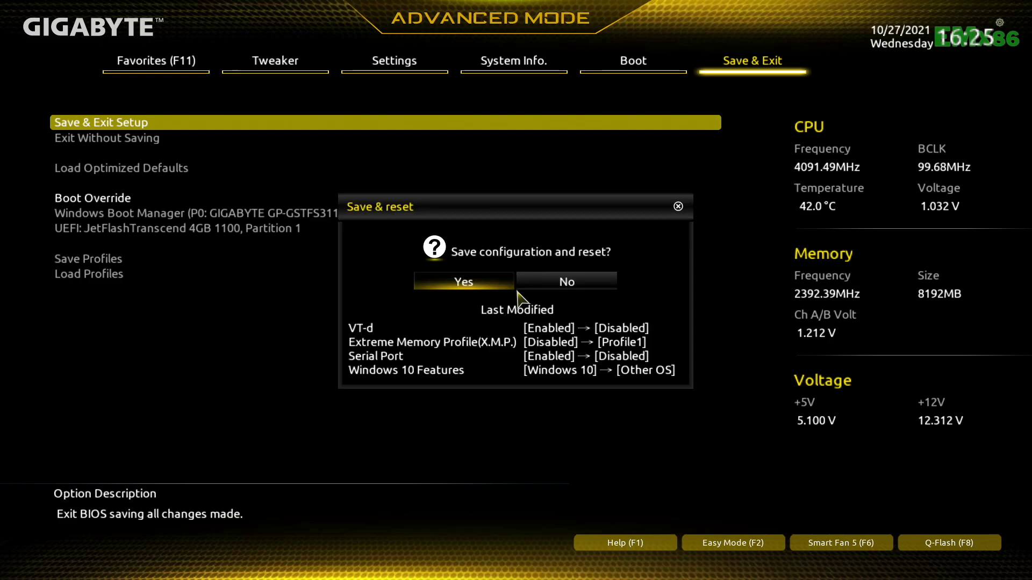
{"action": "key", "text": "Return"}
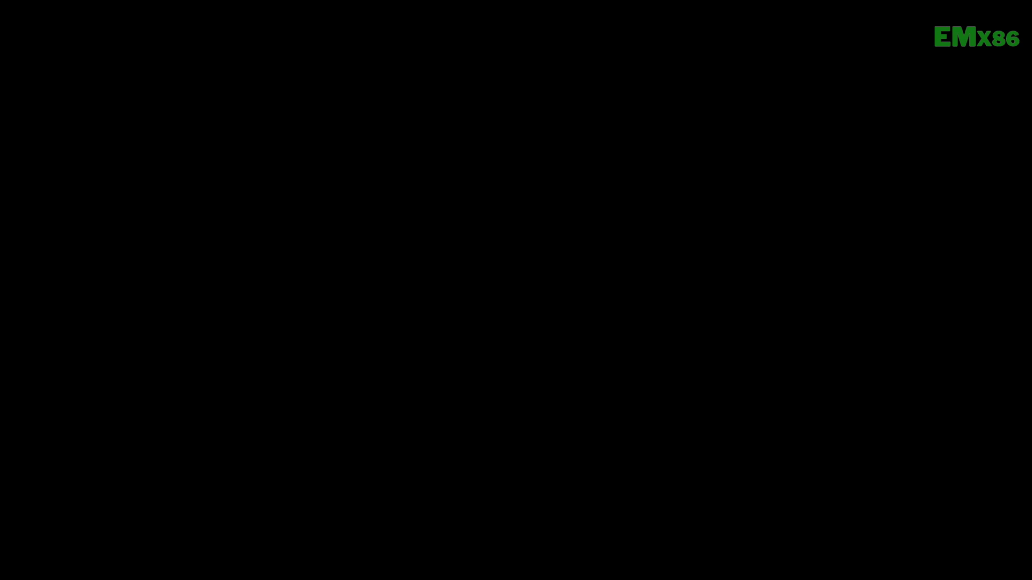
Boot from UEFI: JetFlash Transcend 4GB 1100, Partition 1 in the boot menu
{"action": "key", "text": "Down"}
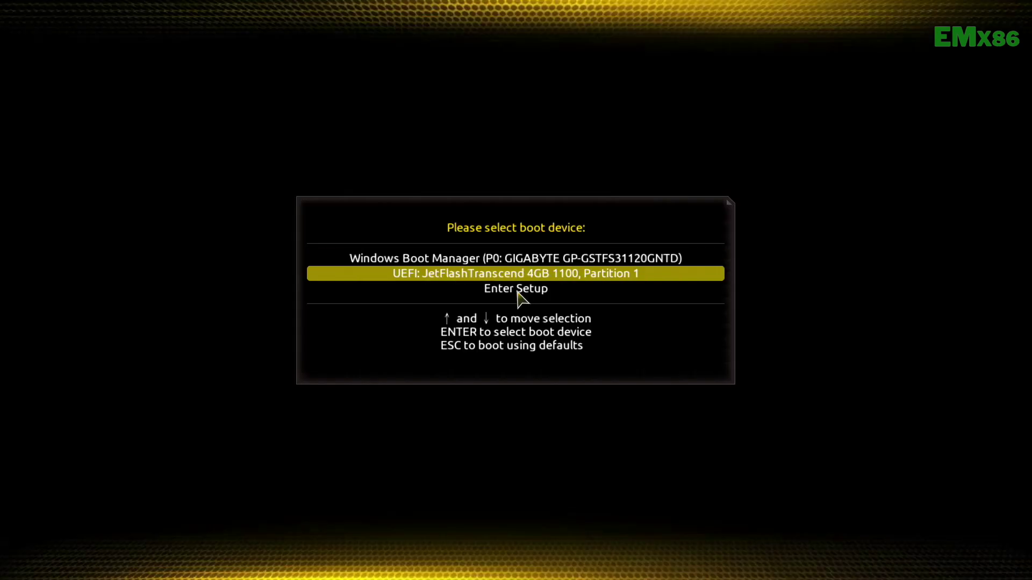
{"action": "key", "text": "Return"}
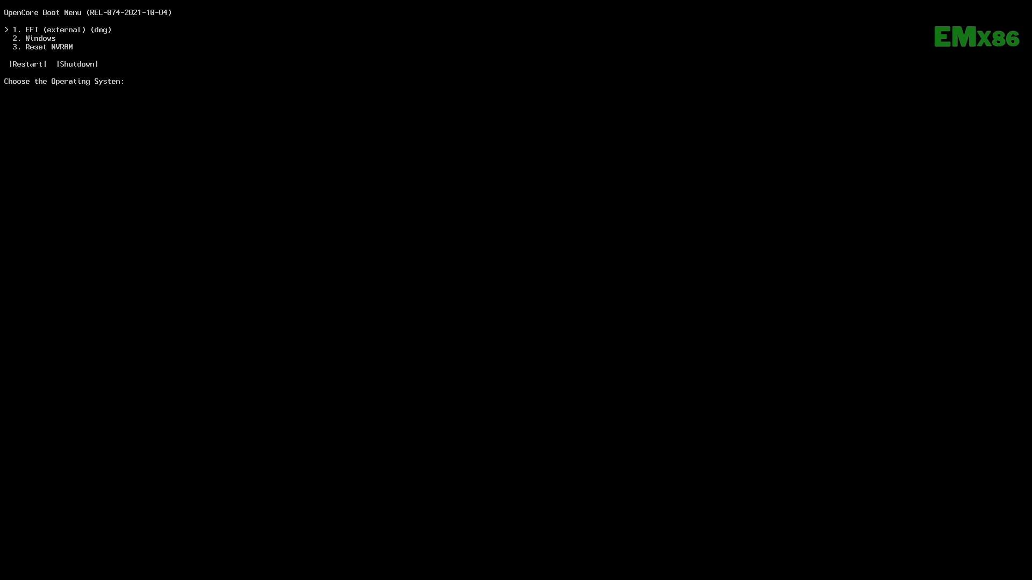
Boot the EFI (external) (dmg) entry in OpenCore and continue with English as the language
{"action": "key", "text": "Return"}
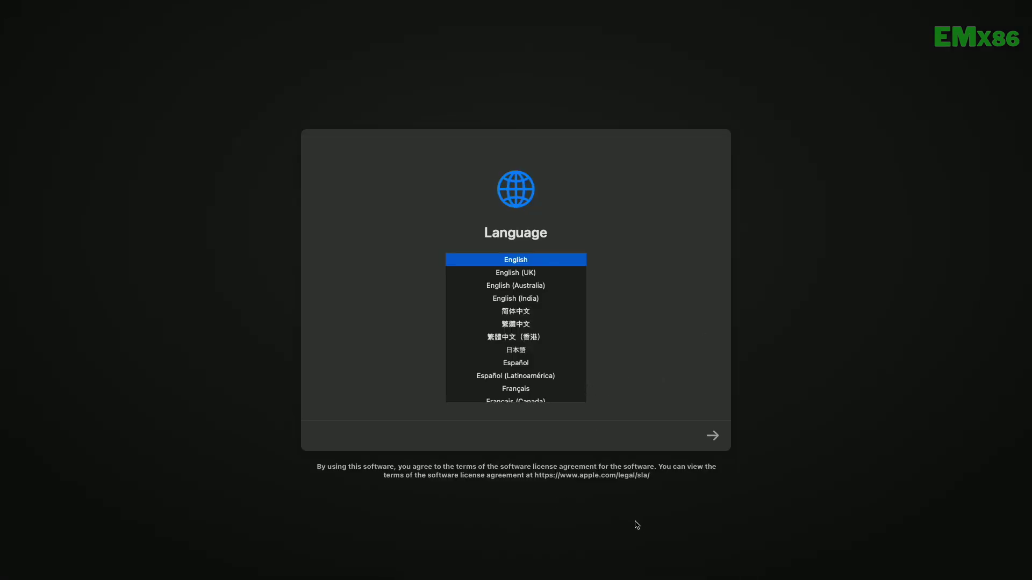
{"action": "left_click", "coordinate": [708, 434]}
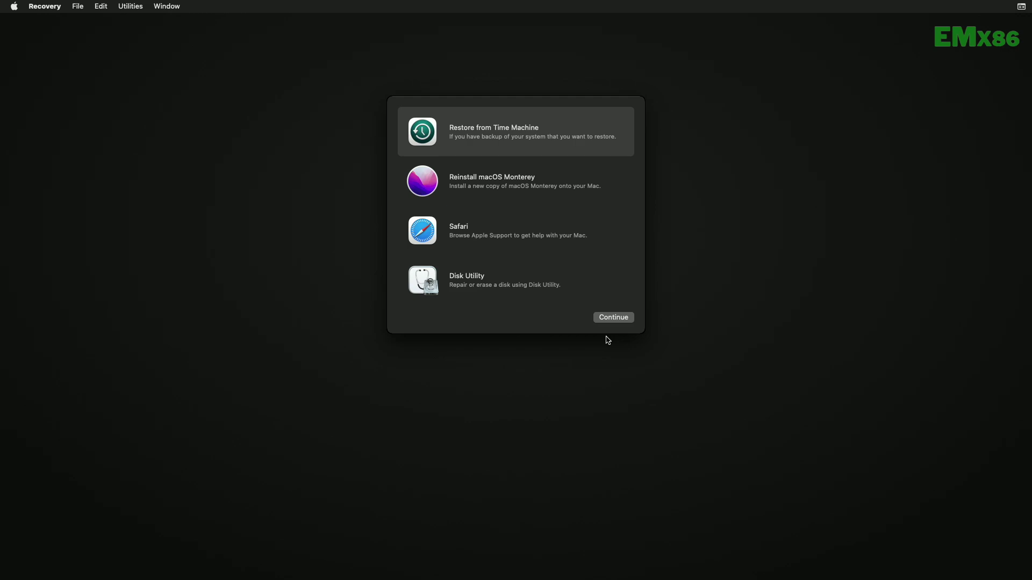
Launch Disk Utility, show all devices, and select the GIGABYTE internal disk
{"action": "left_click", "coordinate": [565, 288]}
{"action": "left_click", "coordinate": [604, 321]}
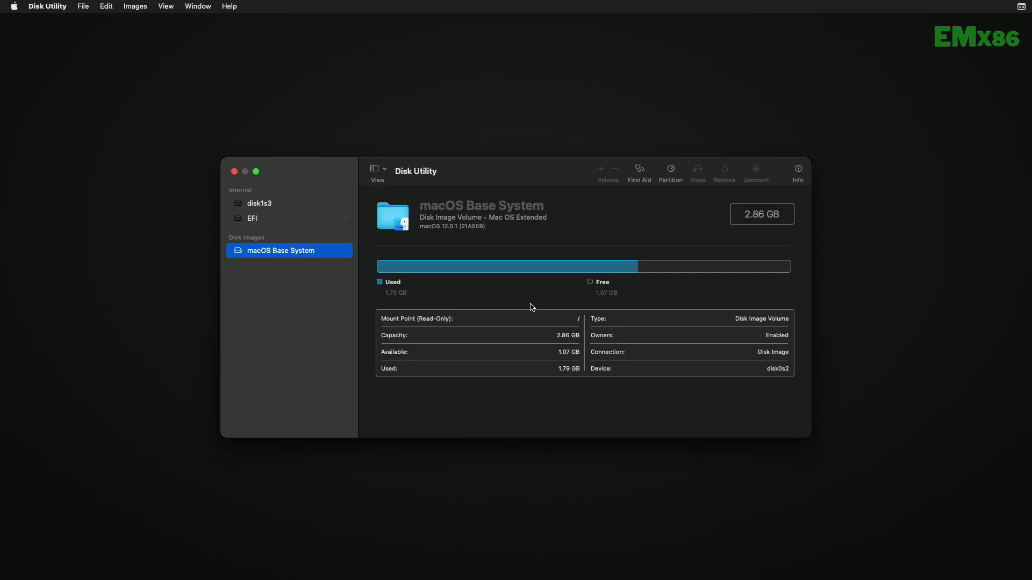
{"action": "left_click", "coordinate": [384, 170]}
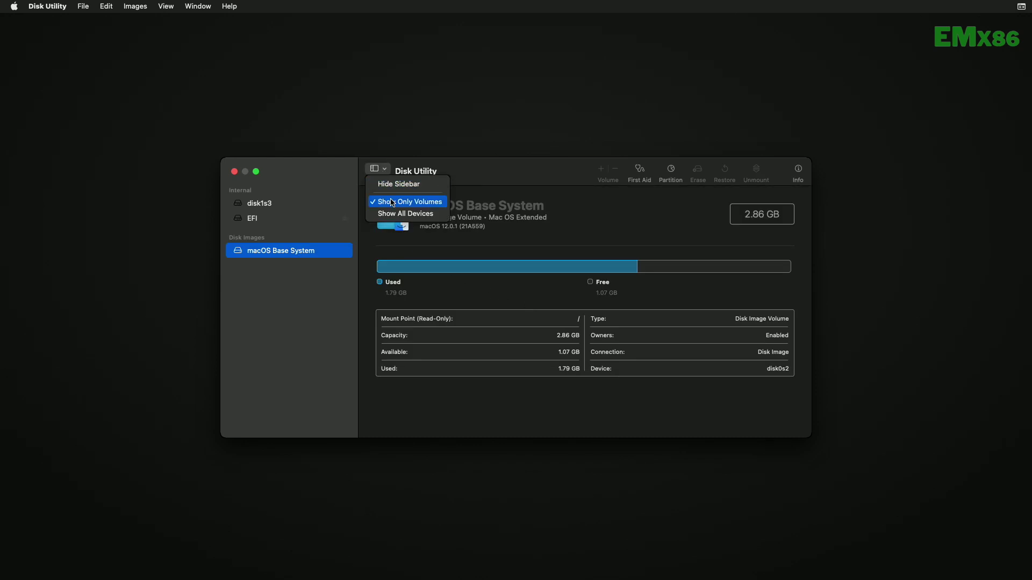
{"action": "left_click", "coordinate": [401, 214]}
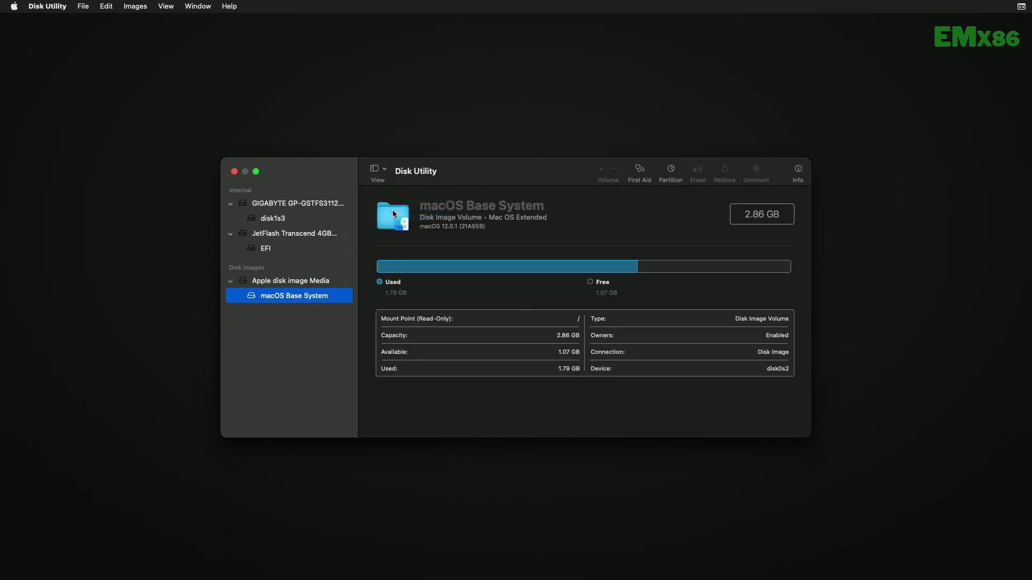
{"action": "left_click", "coordinate": [331, 207]}
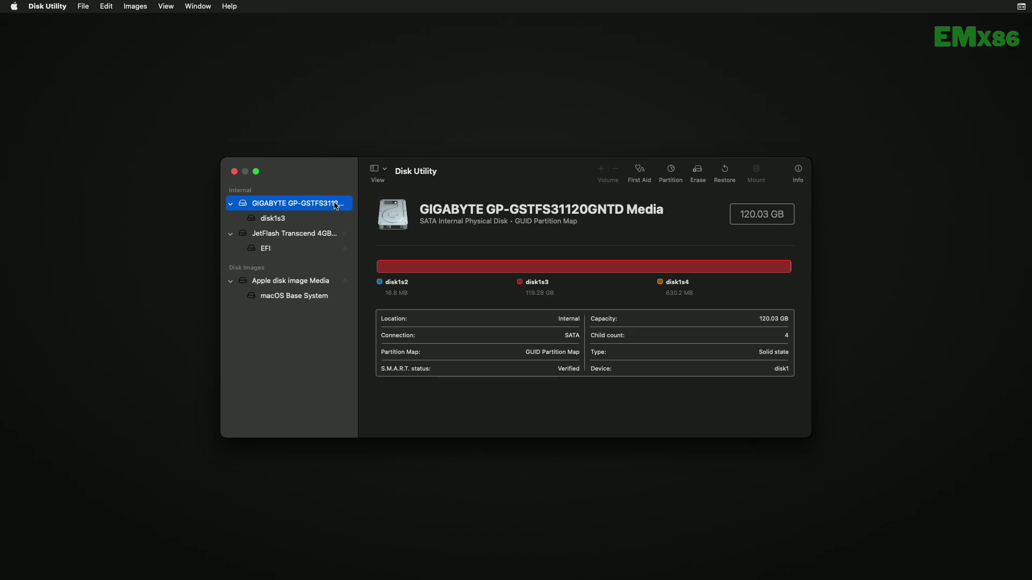
Erase the disk as 'Macintosh HD', APFS, GUID Partition Map, then quit Disk Utility
{"action": "left_click", "coordinate": [698, 171]}
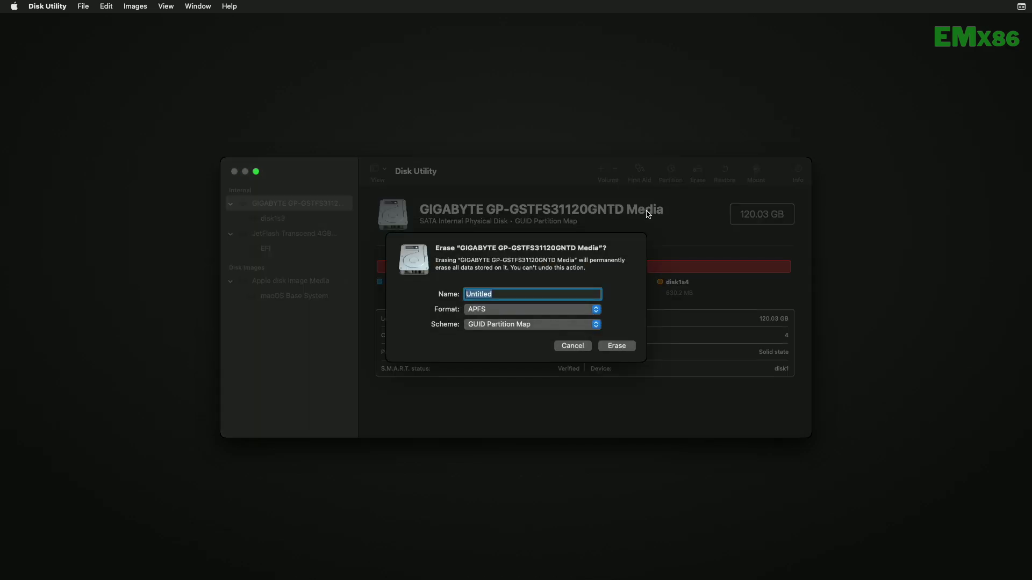
{"action": "type", "text": "Macintosh HD"}
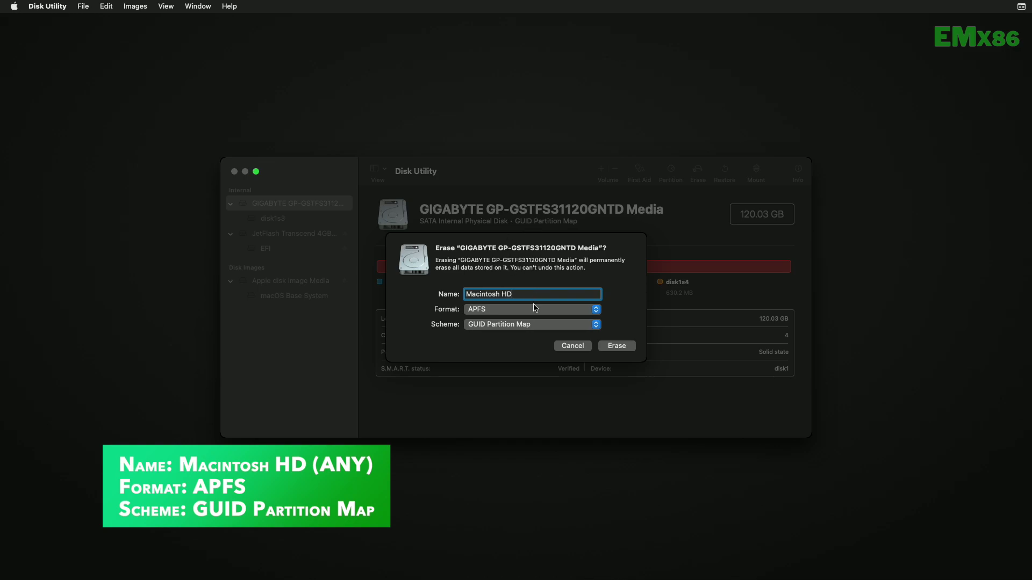
{"action": "left_click", "coordinate": [610, 346]}
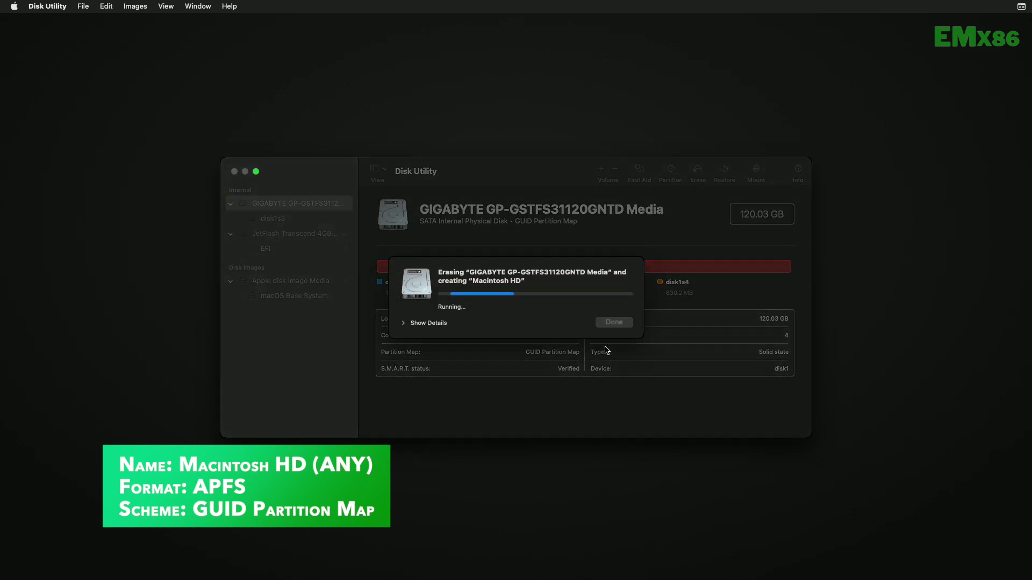
{"action": "left_click", "coordinate": [441, 323]}
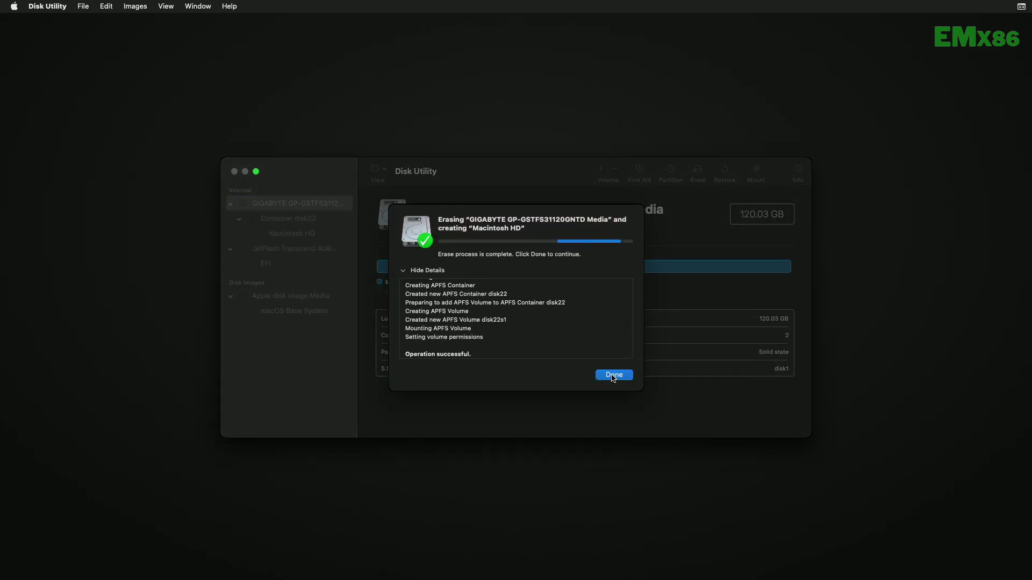
{"action": "left_click", "coordinate": [614, 376]}
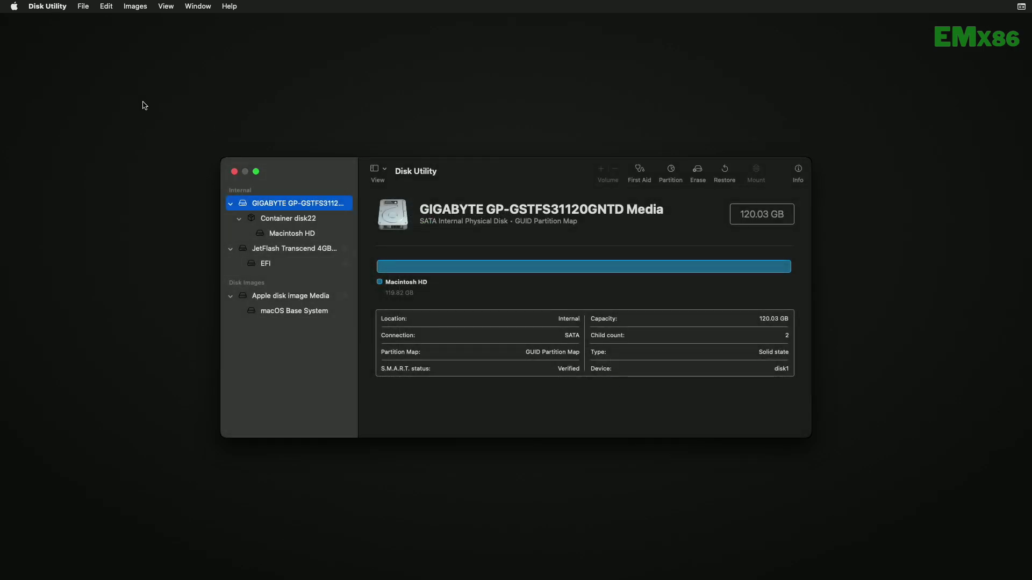
{"action": "left_click", "coordinate": [235, 171]}
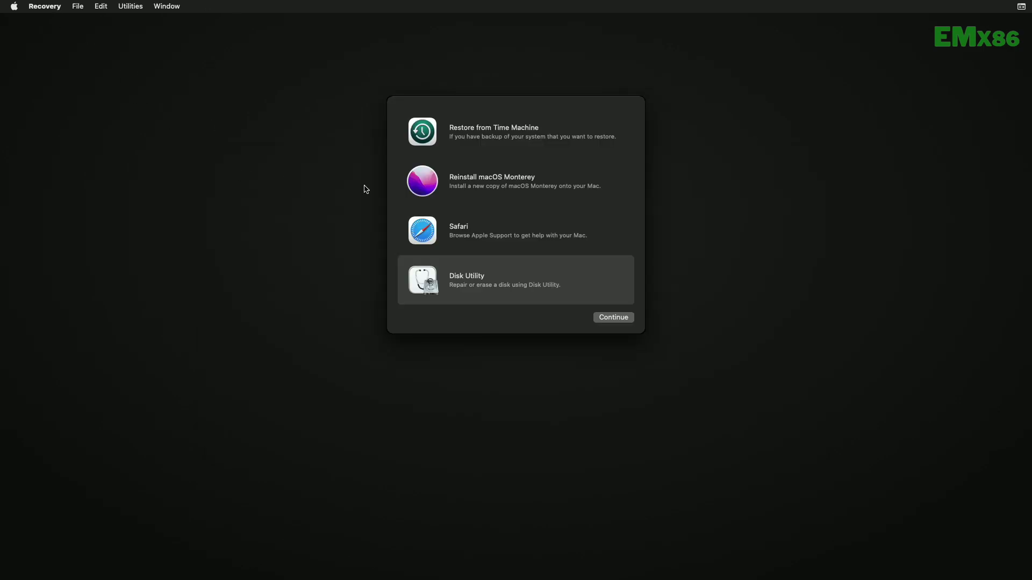
Launch Reinstall macOS Monterey, then quit the stalled installer
{"action": "left_click", "coordinate": [555, 191]}
{"action": "left_click", "coordinate": [619, 318]}
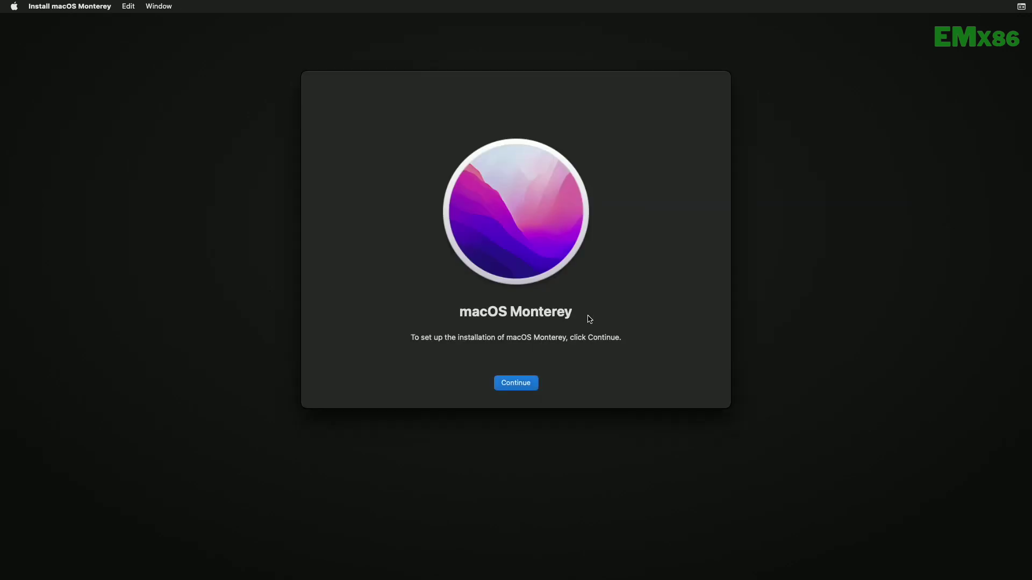
{"action": "left_click", "coordinate": [516, 383]}
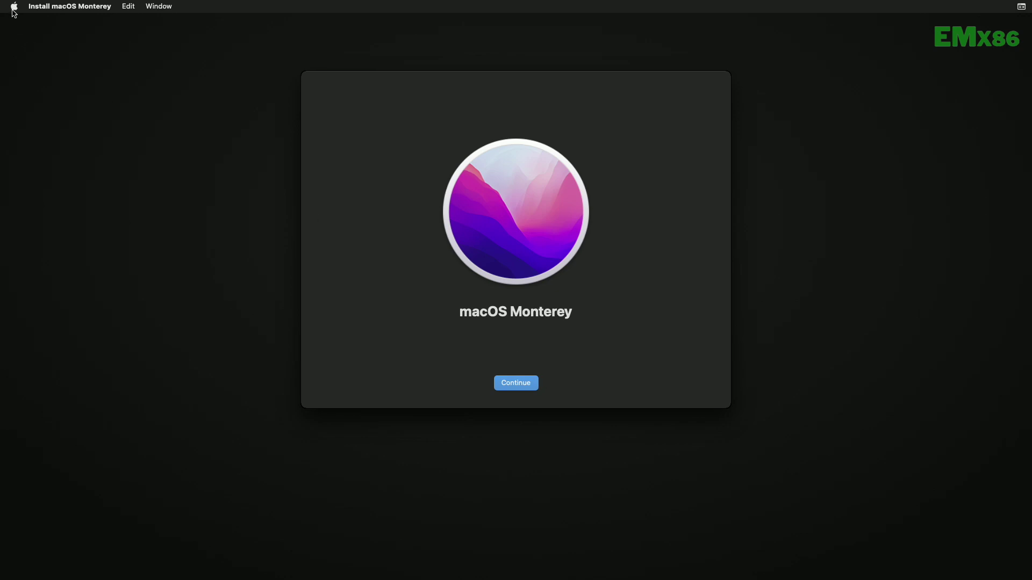
{"action": "left_click", "coordinate": [30, 5]}
{"action": "left_click", "coordinate": [56, 117]}
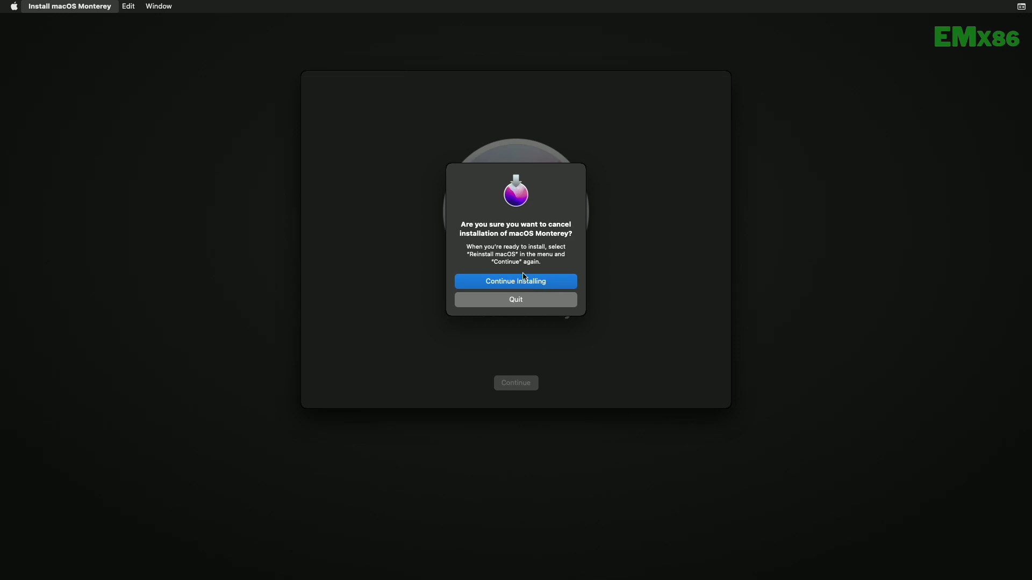
{"action": "left_click", "coordinate": [516, 299]}
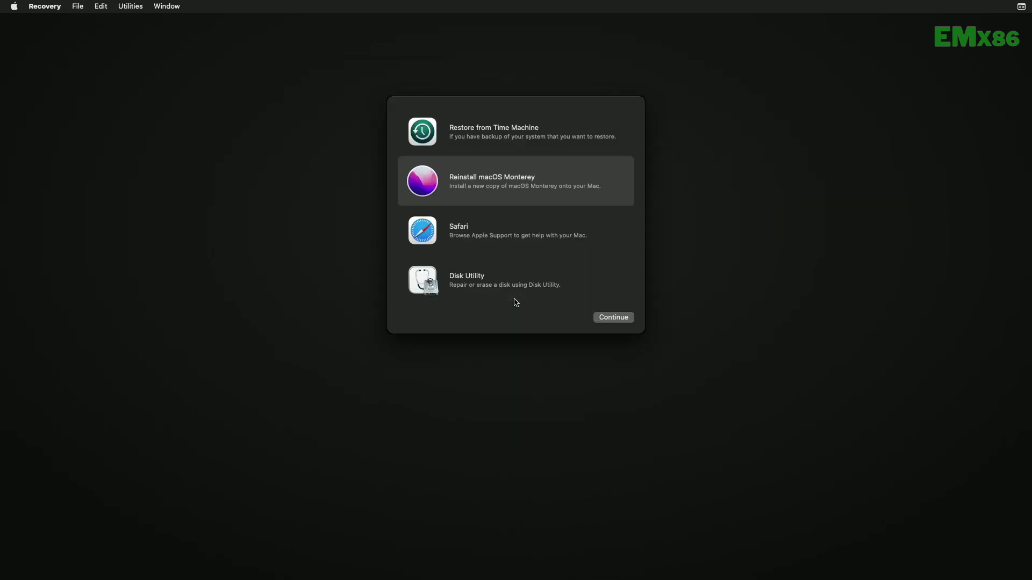
Relaunch the Monterey installer, agree to the license, and install onto Macintosh HD
{"action": "left_click", "coordinate": [612, 319]}
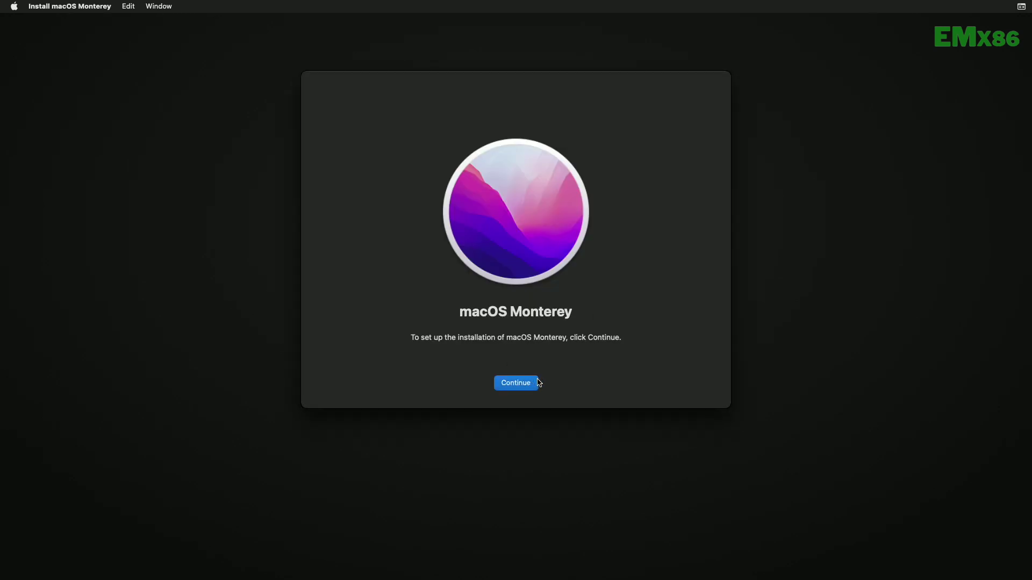
{"action": "left_click", "coordinate": [536, 385]}
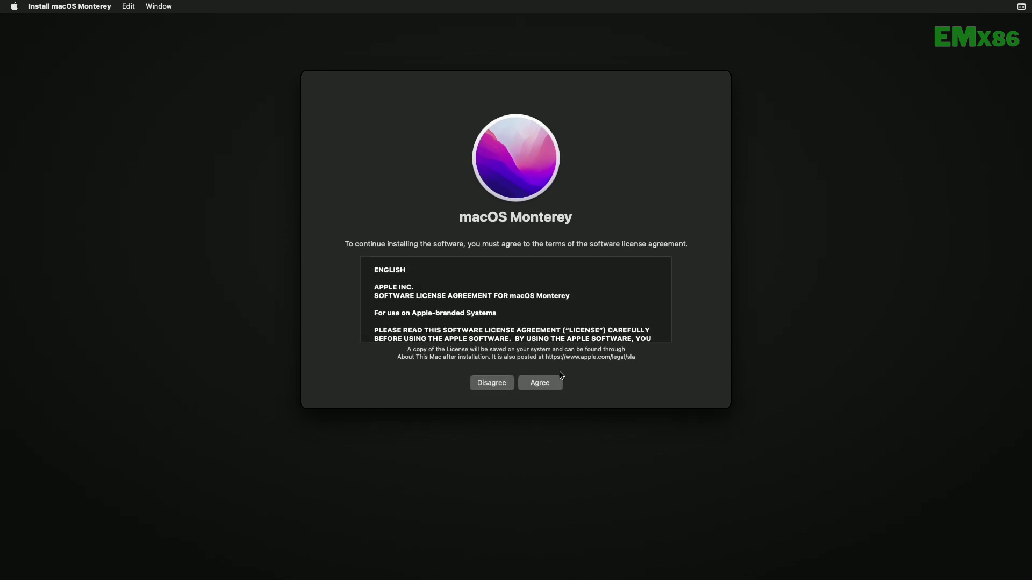
{"action": "left_click", "coordinate": [556, 383]}
{"action": "left_click", "coordinate": [553, 291]}
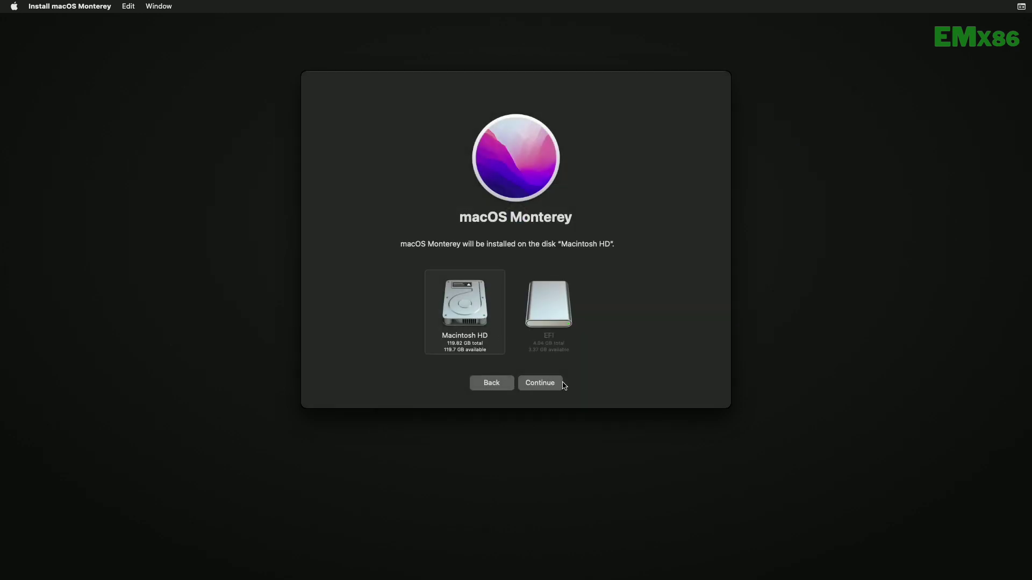
{"action": "left_click", "coordinate": [559, 382]}
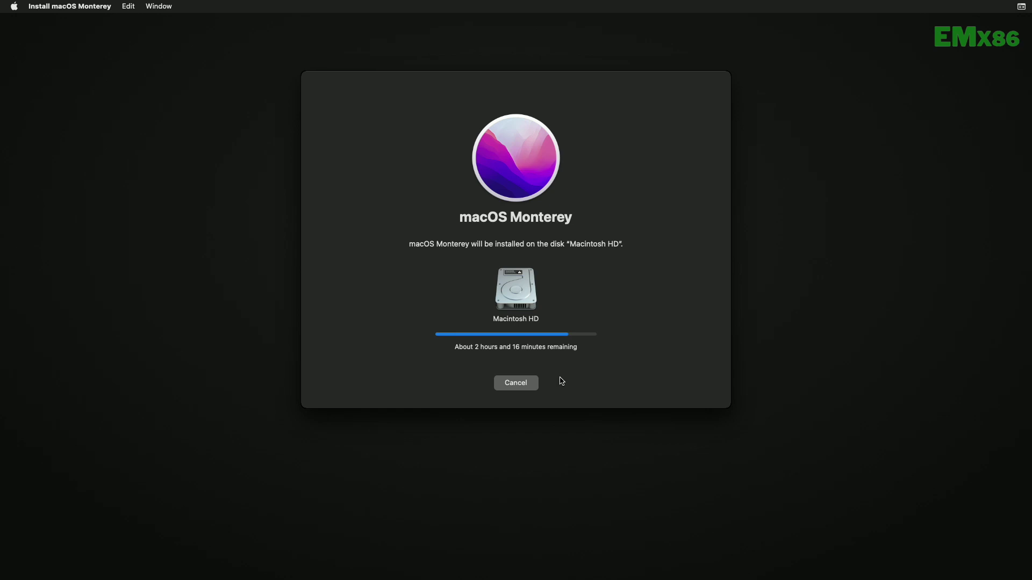
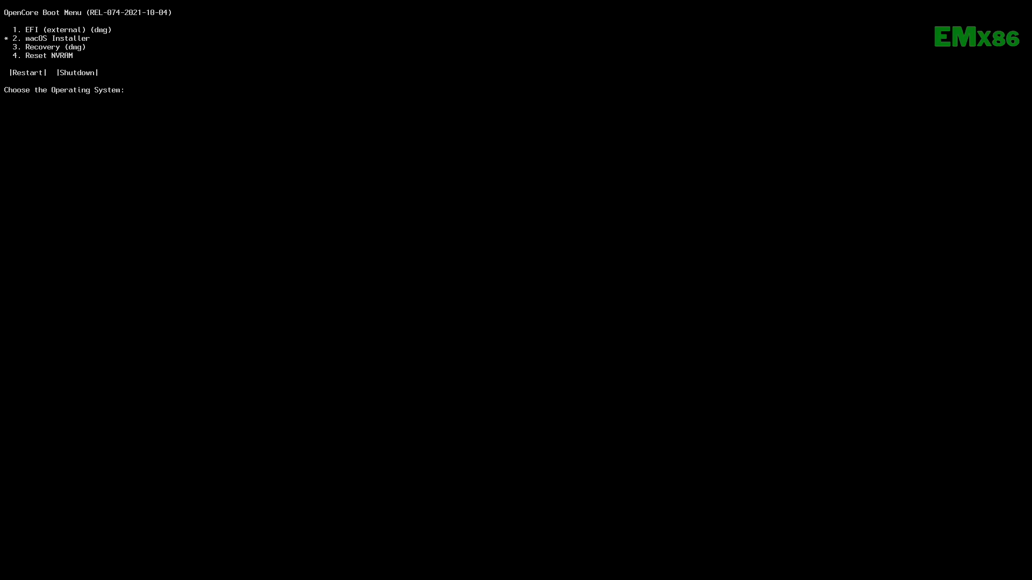
Boot the '2. macOS Installer' entry in OpenCore and let the installation finish
{"action": "key", "text": "Return"}
{"action": "key", "text": "Return"}
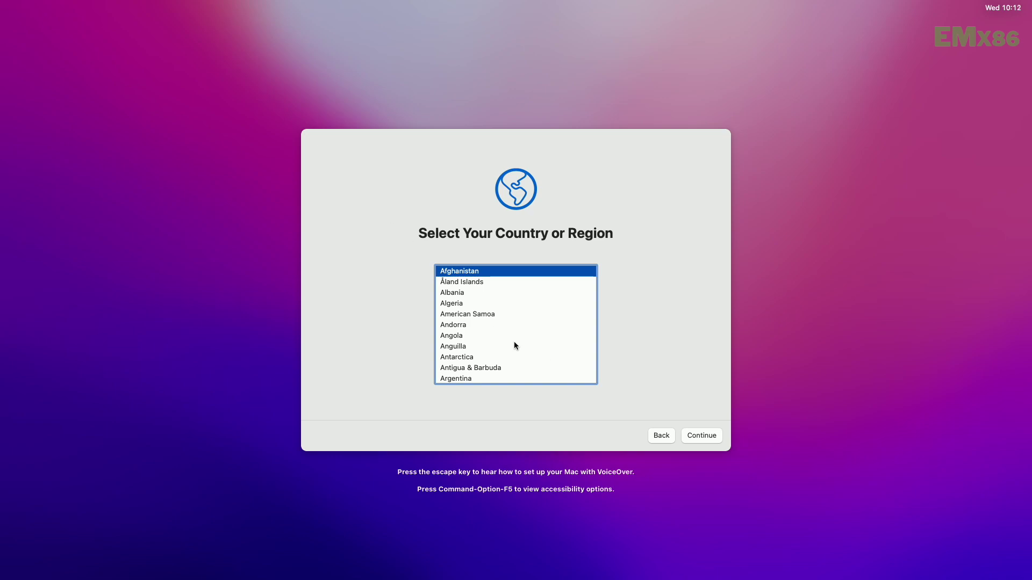
Select United States, skip accessibility, data transfer and Apple ID, and agree to the license
{"action": "type", "text": "u"}
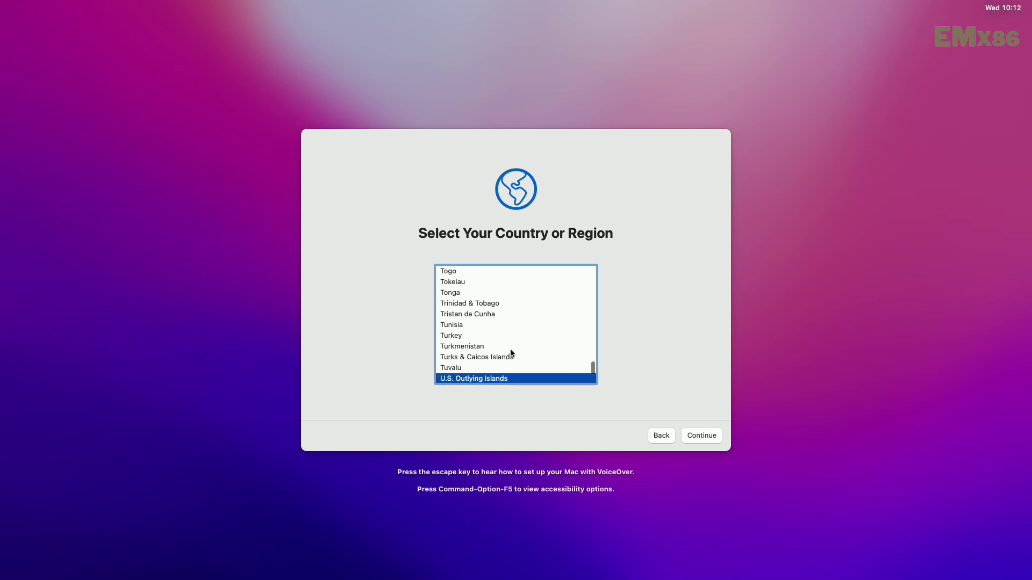
{"action": "scroll", "coordinate": [511, 353], "scroll_direction": "down", "scroll_amount": 3}
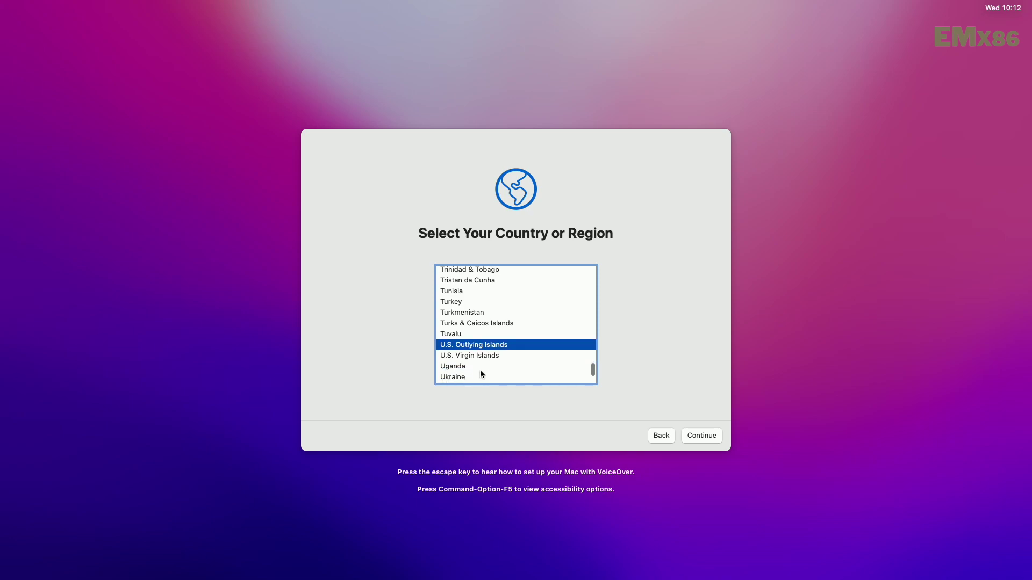
{"action": "scroll", "coordinate": [480, 373], "scroll_direction": "down", "scroll_amount": 3}
{"action": "left_click", "coordinate": [492, 378]}
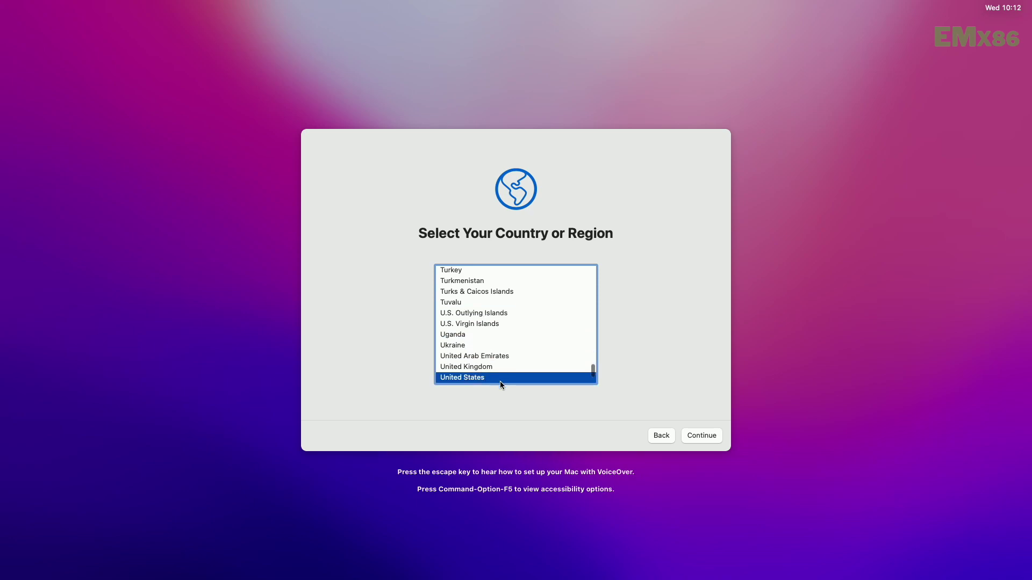
{"action": "left_click", "coordinate": [693, 436]}
{"action": "left_click", "coordinate": [693, 435]}
{"action": "left_click", "coordinate": [698, 436]}
{"action": "left_click", "coordinate": [700, 437]}
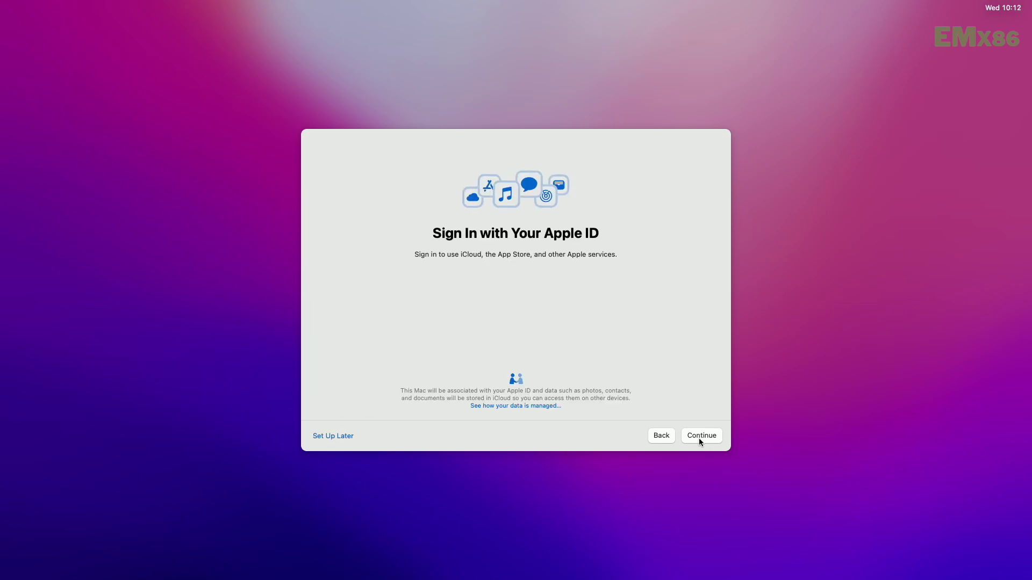
{"action": "left_click", "coordinate": [333, 436]}
{"action": "left_click", "coordinate": [544, 341]}
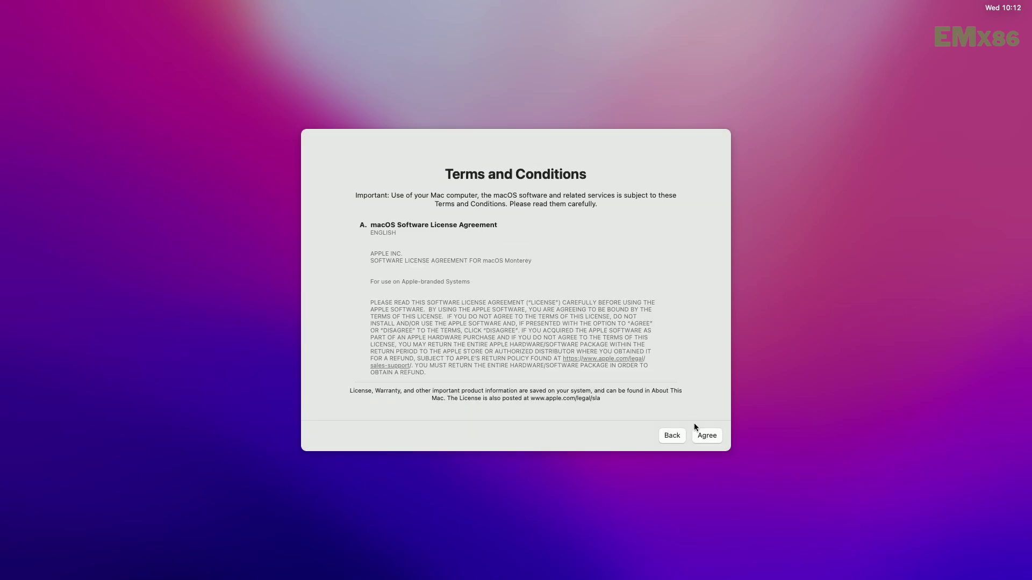
{"action": "left_click", "coordinate": [701, 435]}
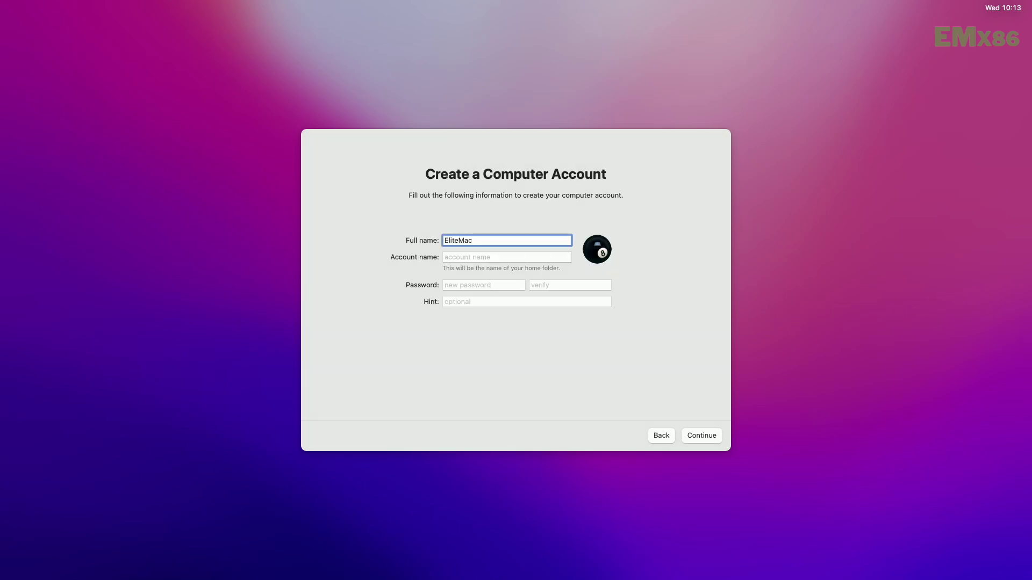
Create the computer account with its name, password and a green E monogram picture
{"action": "key", "text": "Tab"}
{"action": "key", "text": "Tab"}
{"action": "key", "text": "Tab"}
{"action": "left_click", "coordinate": [598, 259]}
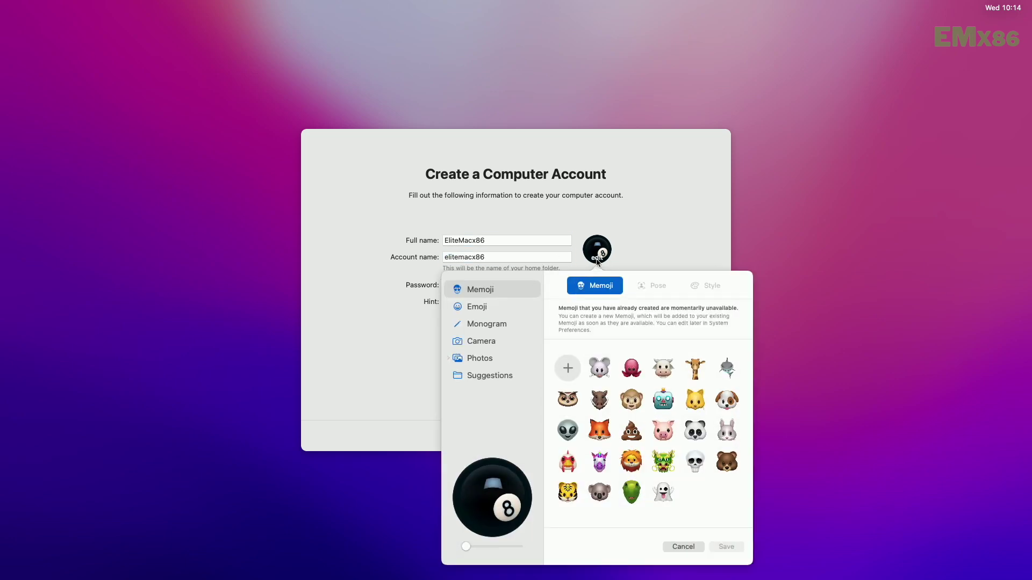
{"action": "left_click", "coordinate": [486, 324]}
{"action": "left_click", "coordinate": [627, 360]}
{"action": "key", "text": "Return"}
{"action": "left_click", "coordinate": [699, 434]}
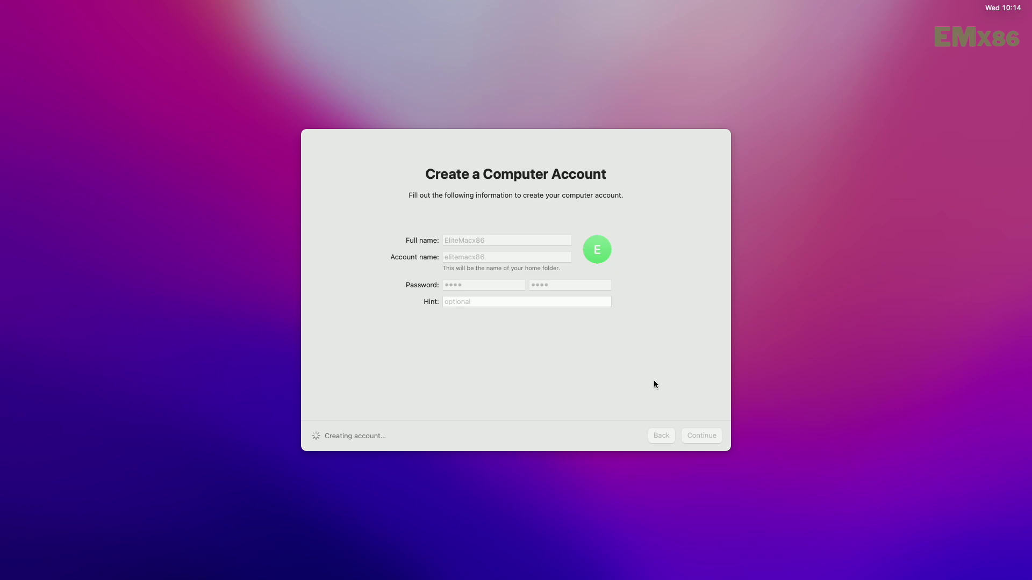
Skip location services, accept the suggested time zone, and skip analytics and Screen Time
{"action": "left_click", "coordinate": [706, 429]}
{"action": "key", "text": "Return"}
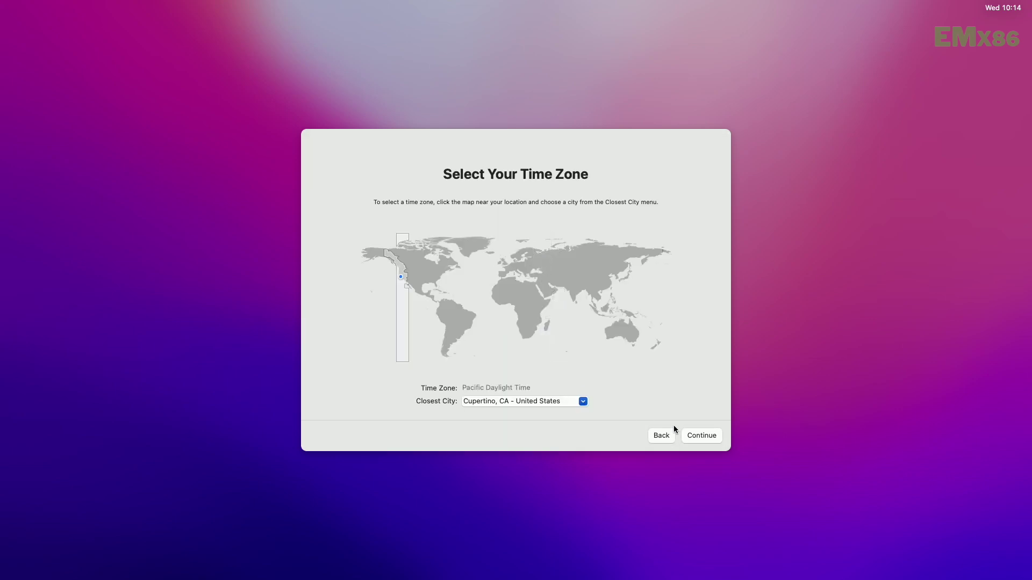
{"action": "left_click", "coordinate": [708, 435]}
{"action": "left_click", "coordinate": [705, 438]}
{"action": "left_click", "coordinate": [704, 440]}
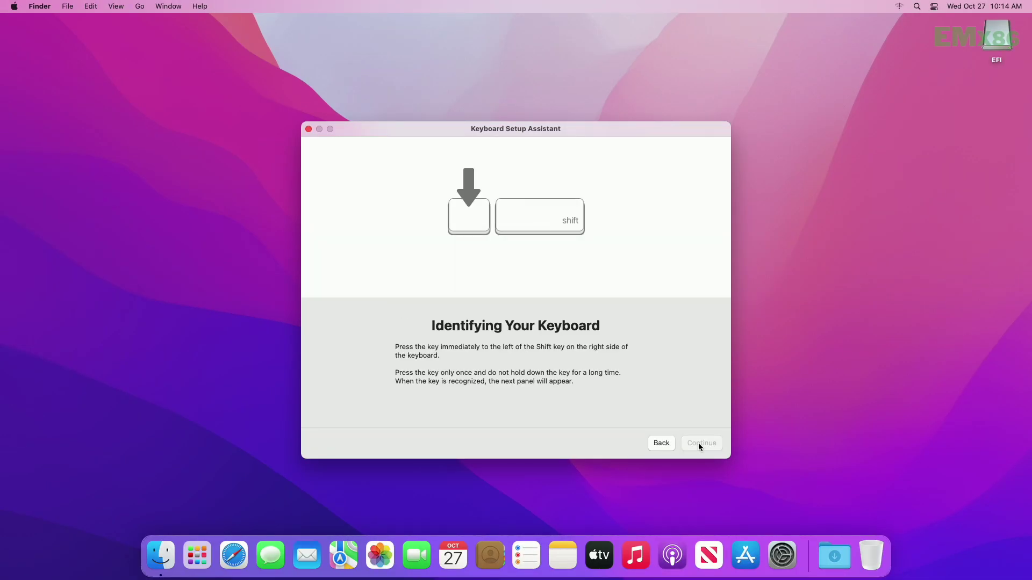
Dismiss the keyboard setup assistant and tidy up the desktop icons
{"action": "key", "text": "super+q"}
{"action": "right_click", "coordinate": [570, 304]}
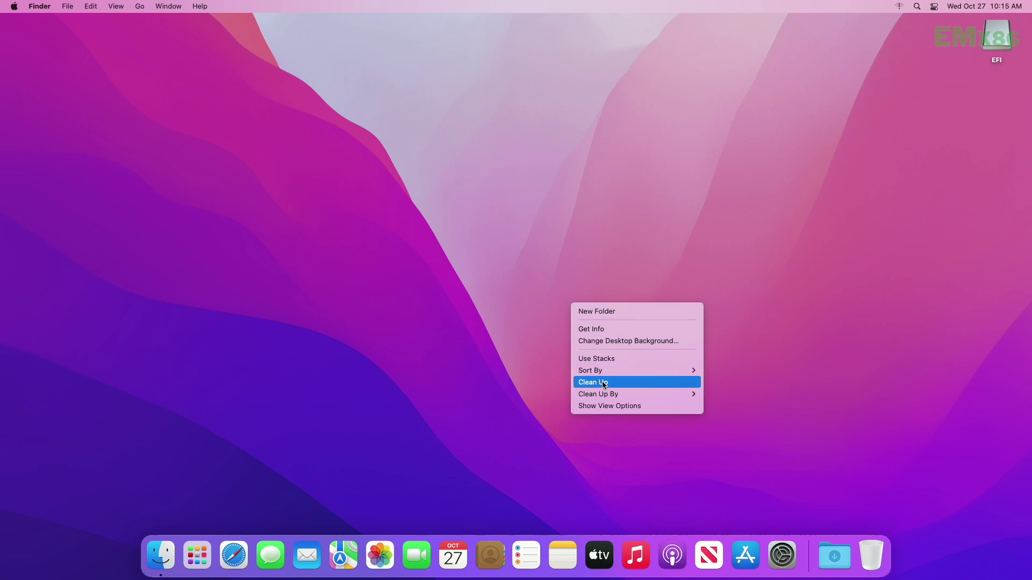
{"action": "left_click", "coordinate": [611, 263]}
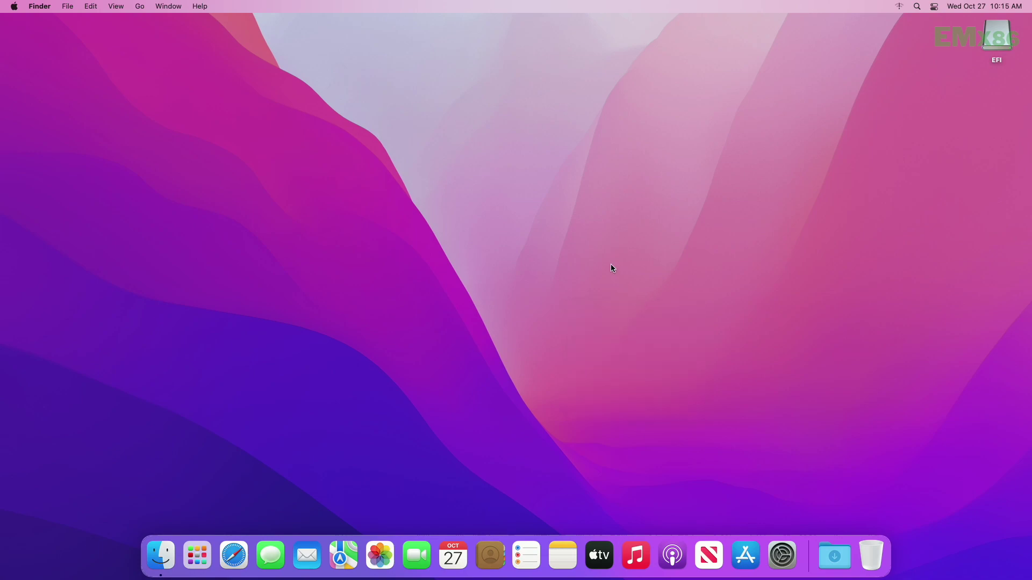
Show hard disks on the desktop via Finder preferences and group desktop icons into stacks
{"action": "left_click", "coordinate": [40, 6]}
{"action": "left_click", "coordinate": [54, 40]}
{"action": "left_click", "coordinate": [36, 89]}
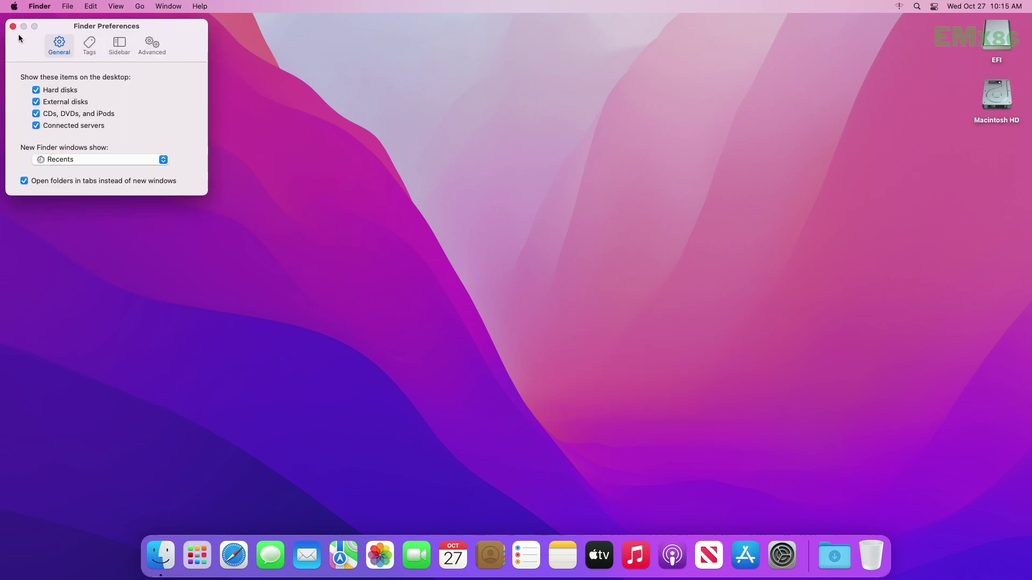
{"action": "left_click", "coordinate": [13, 25]}
{"action": "right_click", "coordinate": [681, 134]}
{"action": "left_click", "coordinate": [721, 190]}
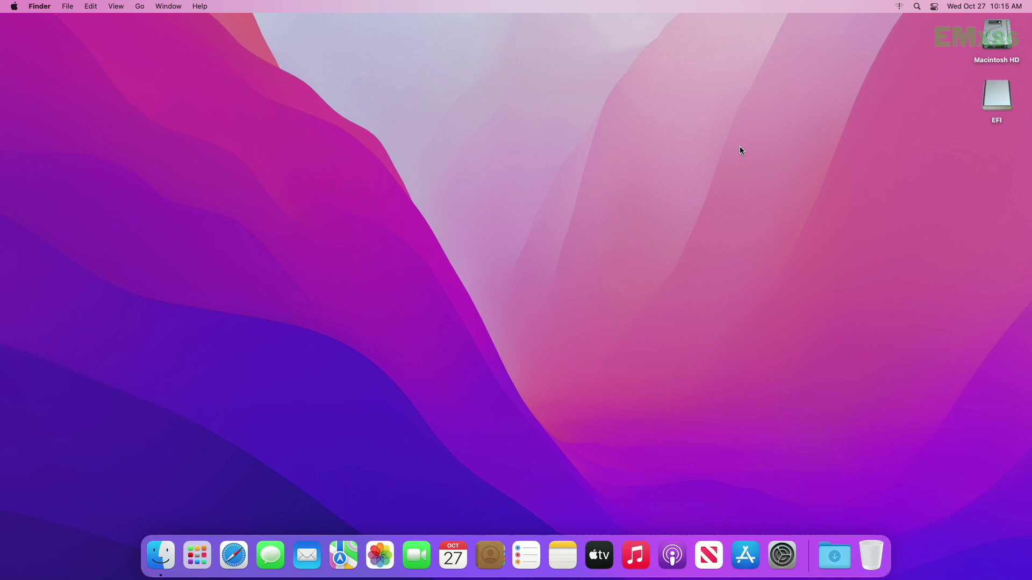
Open the EFI drive and bring up actions for OpenCore Configurator
{"action": "left_click", "coordinate": [1008, 108]}
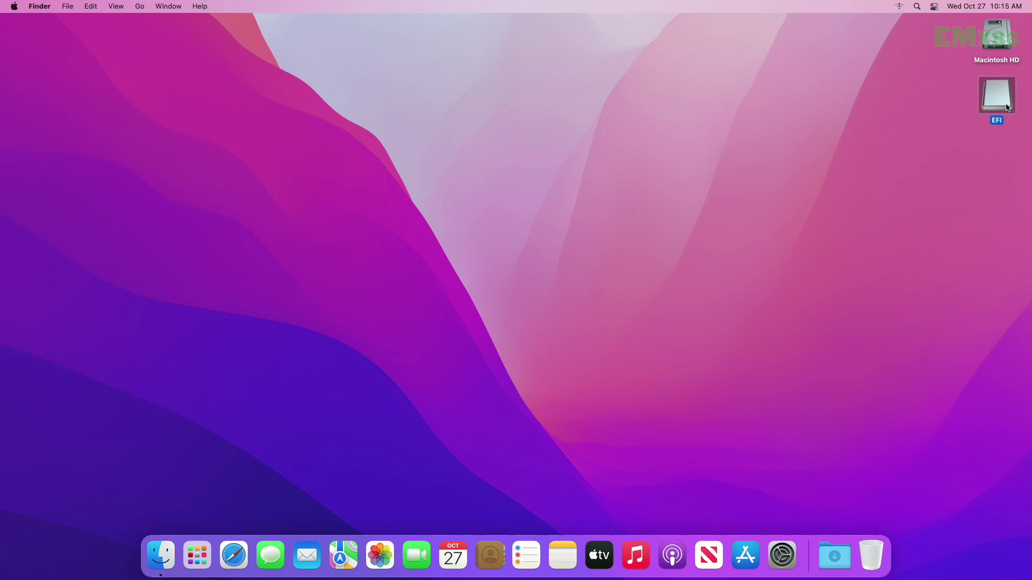
{"action": "double_click", "coordinate": [1007, 108]}
{"action": "right_click", "coordinate": [499, 139]}
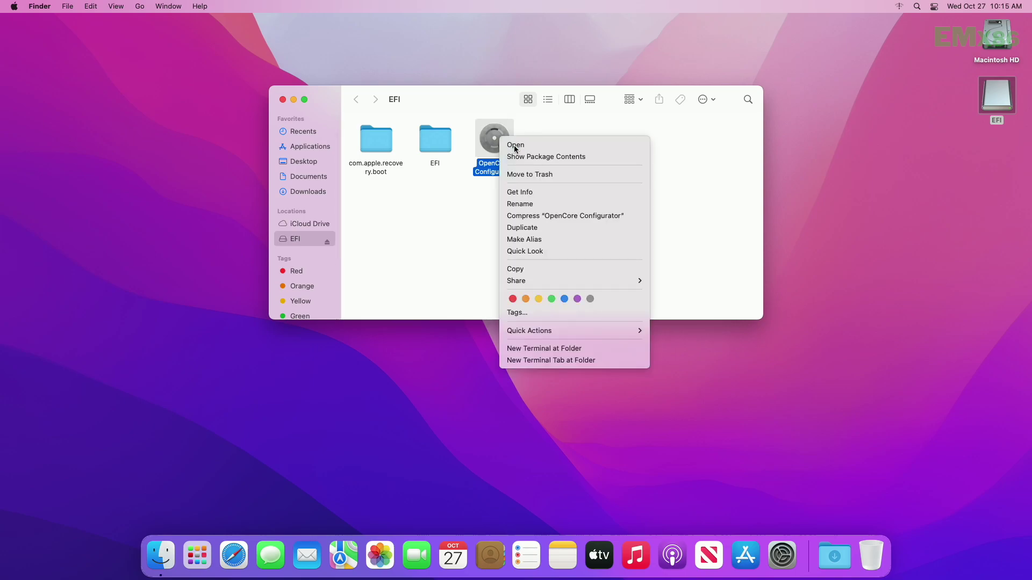
Mount the internal disk0s1 EFI partition with OpenCore Configurator using the admin password, then quit it
{"action": "left_click", "coordinate": [515, 146]}
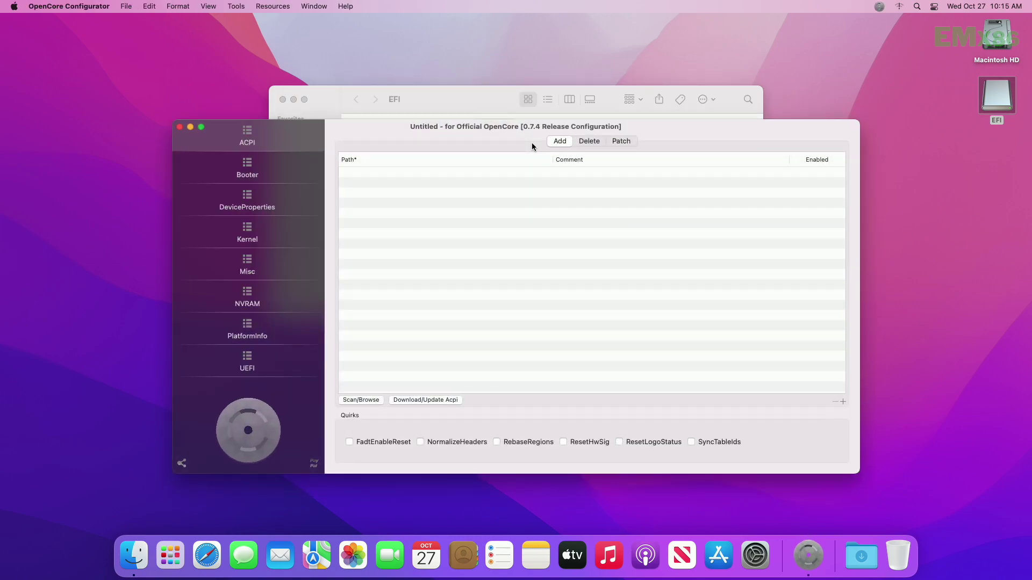
{"action": "left_click", "coordinate": [880, 7]}
{"action": "left_click", "coordinate": [897, 68]}
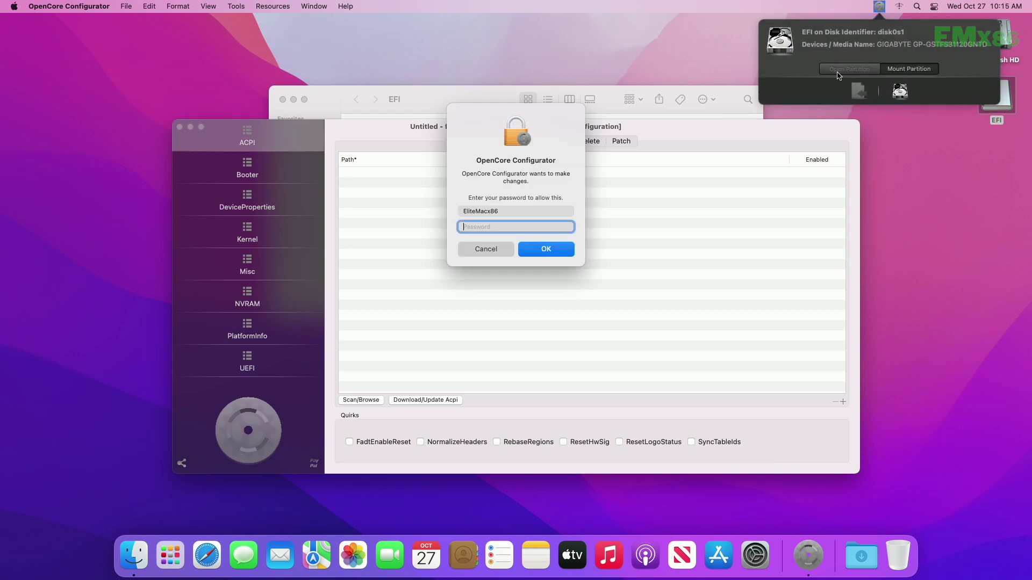
{"action": "type", "text": "*****"}
{"action": "key", "text": "Return"}
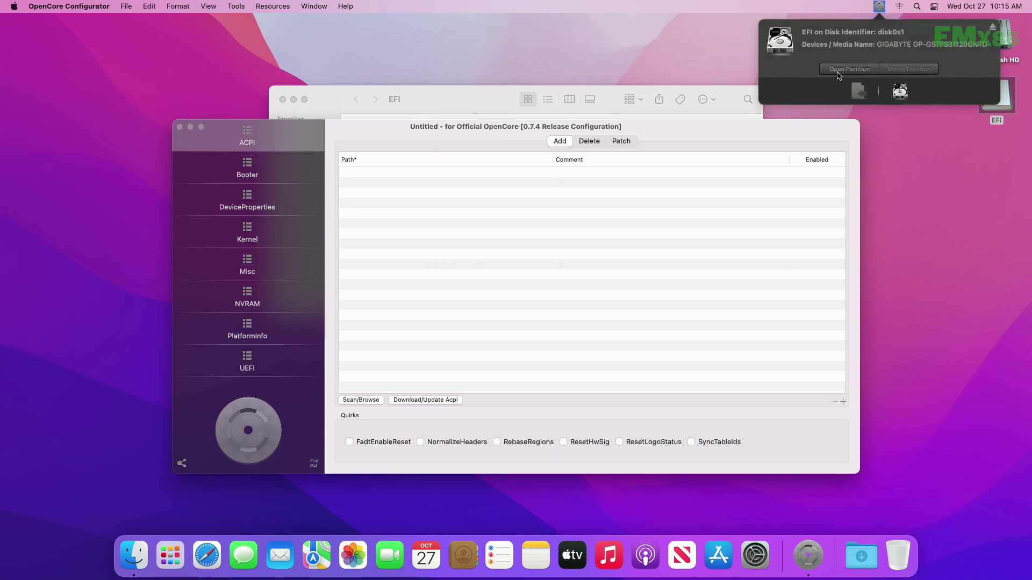
{"action": "left_click", "coordinate": [90, 5]}
{"action": "left_click", "coordinate": [87, 156]}
Copy the installer's EFI folder onto the newly mounted EFI drive
{"action": "left_click", "coordinate": [431, 143]}
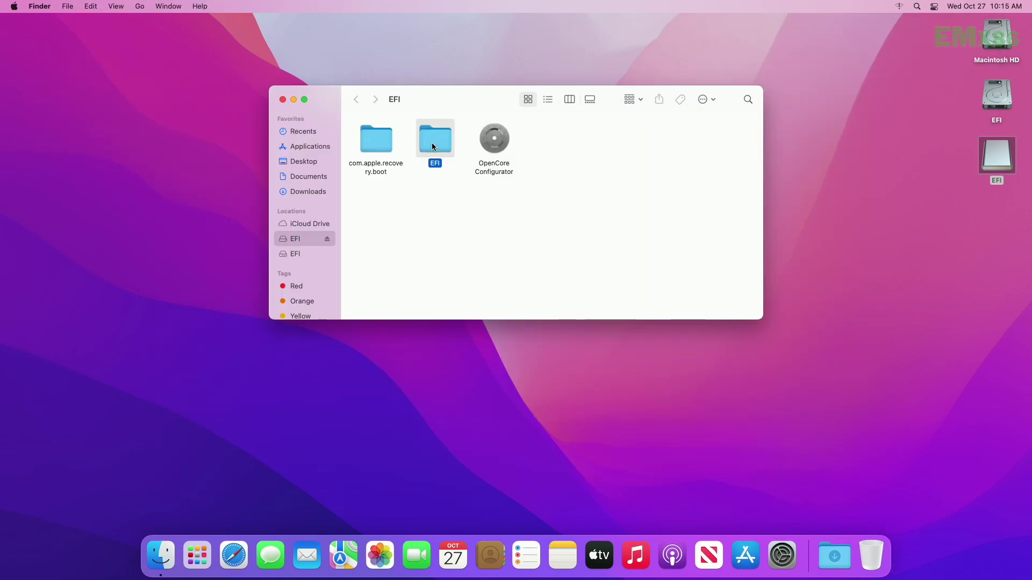
{"action": "left_click_drag", "start_coordinate": [429, 143], "coordinate": [995, 101]}
{"action": "left_click", "coordinate": [280, 100]}
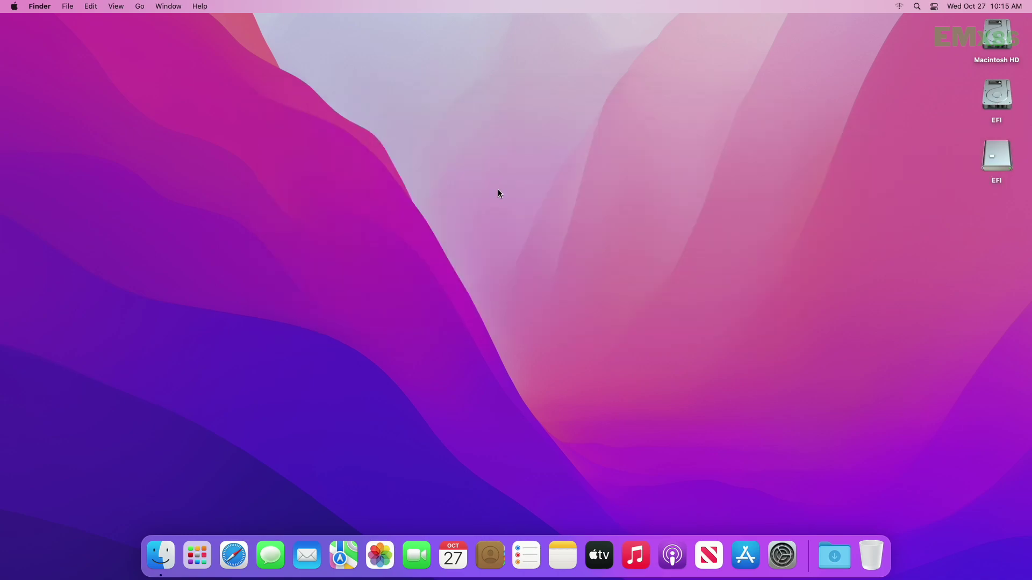
Eject both EFI drives from the desktop
{"action": "left_click_drag", "start_coordinate": [987, 187], "coordinate": [998, 104]}
{"action": "right_click", "coordinate": [1003, 100]}
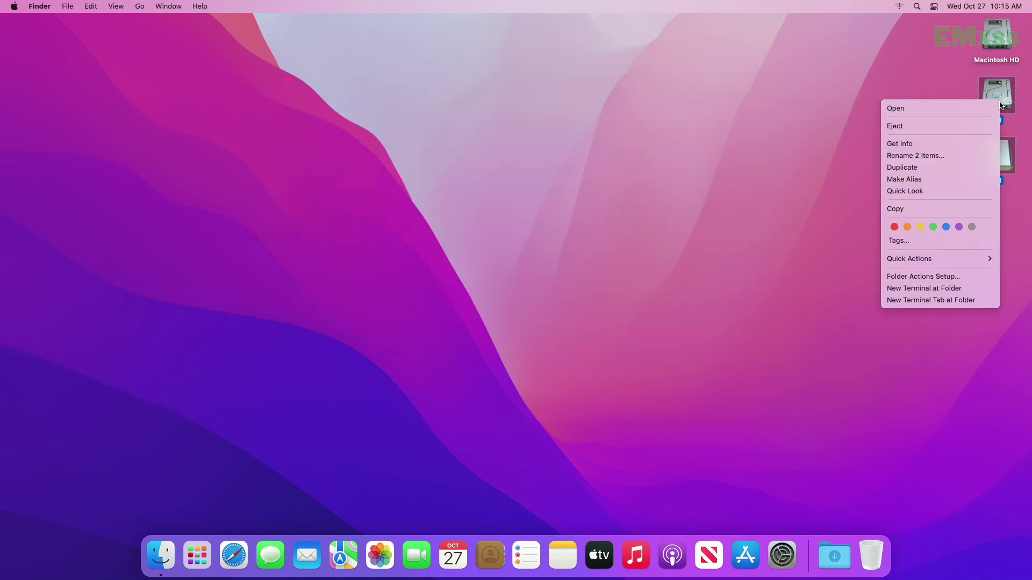
{"action": "left_click", "coordinate": [934, 134]}
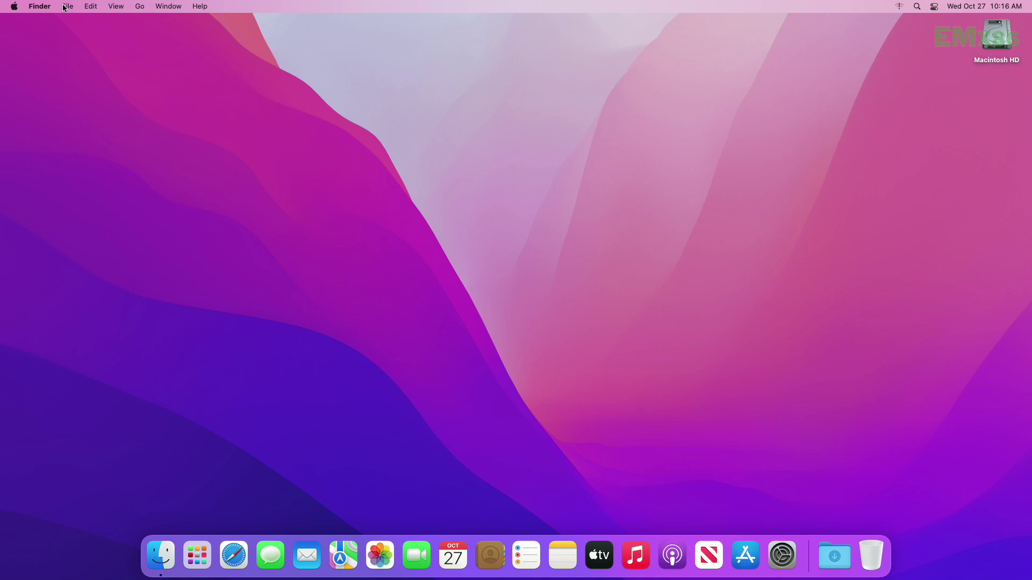
Restart the Mac without reopening windows on login
{"action": "left_click", "coordinate": [14, 6]}
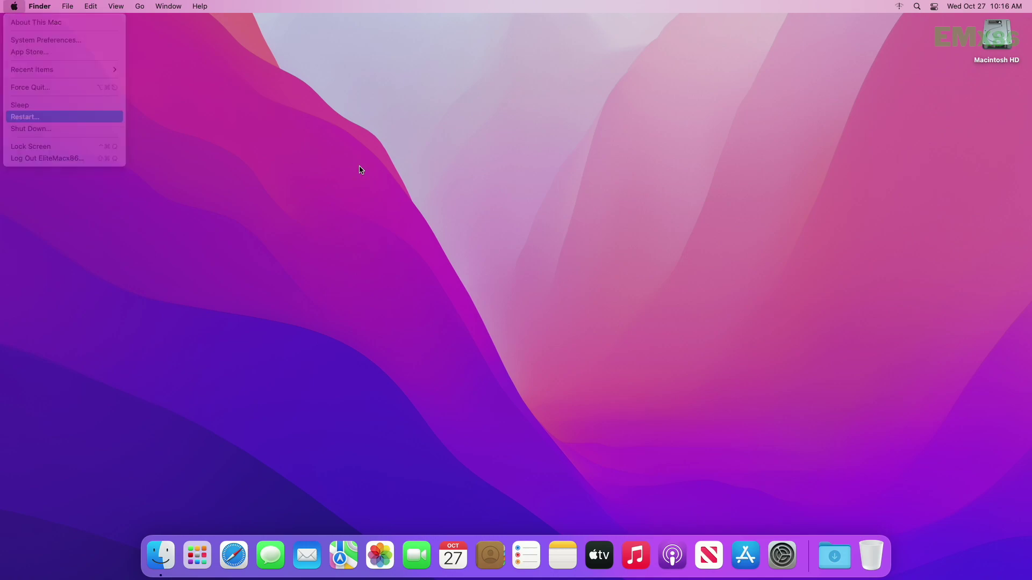
{"action": "key", "text": "Return"}
{"action": "left_click", "coordinate": [538, 179]}
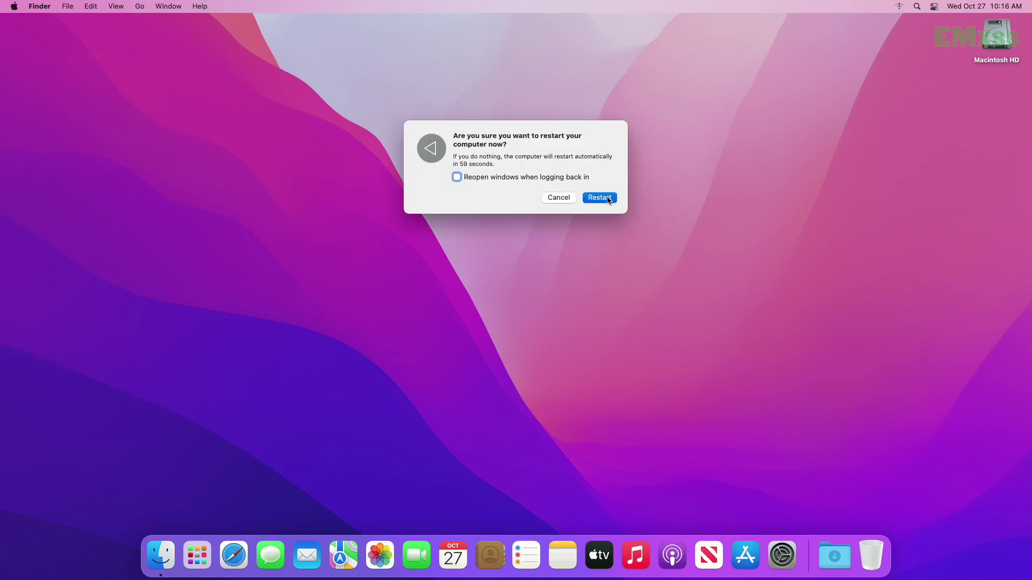
{"action": "left_click", "coordinate": [599, 198]}
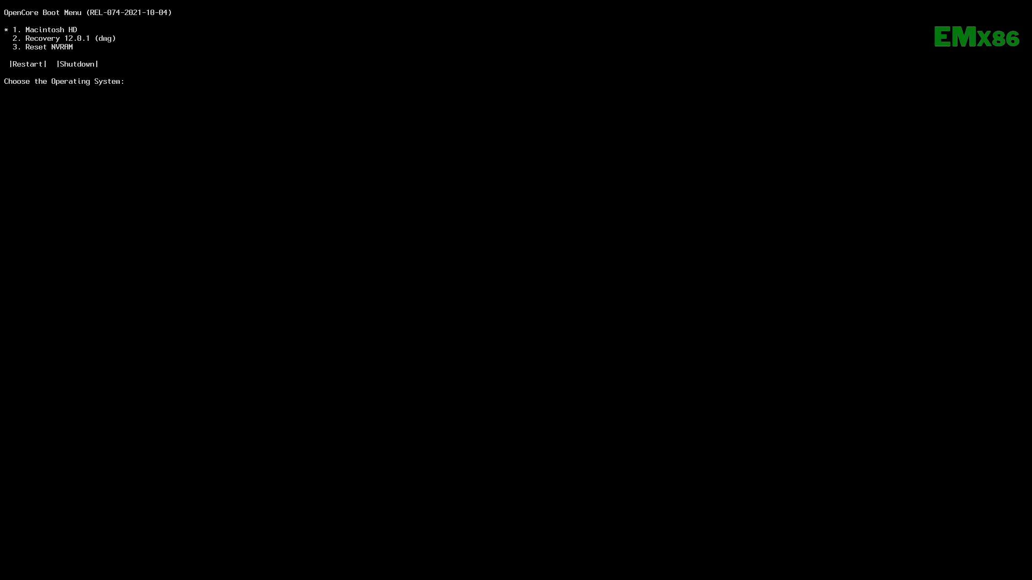
Boot Macintosh HD from the OpenCore menu and log in with the account password
{"action": "key", "text": "Return"}
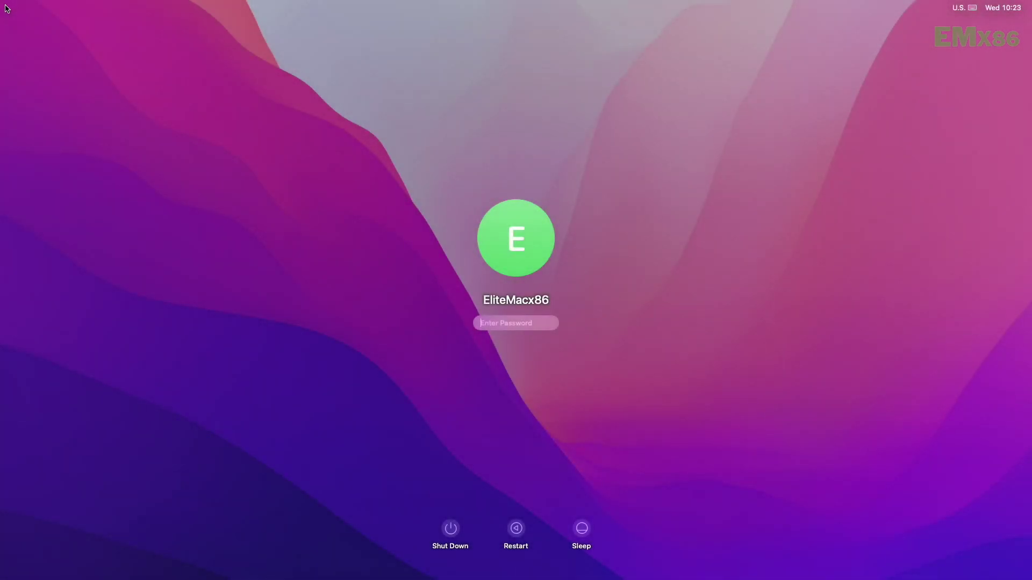
{"action": "type", "text": "••"}
{"action": "key", "text": "Return"}
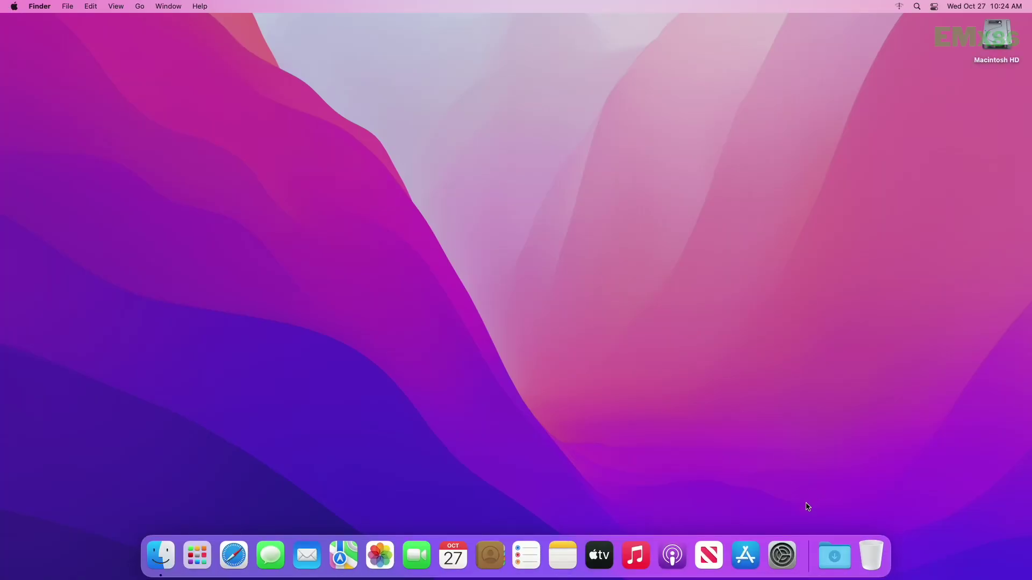
In Sound settings, enable volume-change feedback and always show Sound in the menu bar
{"action": "left_click", "coordinate": [782, 554]}
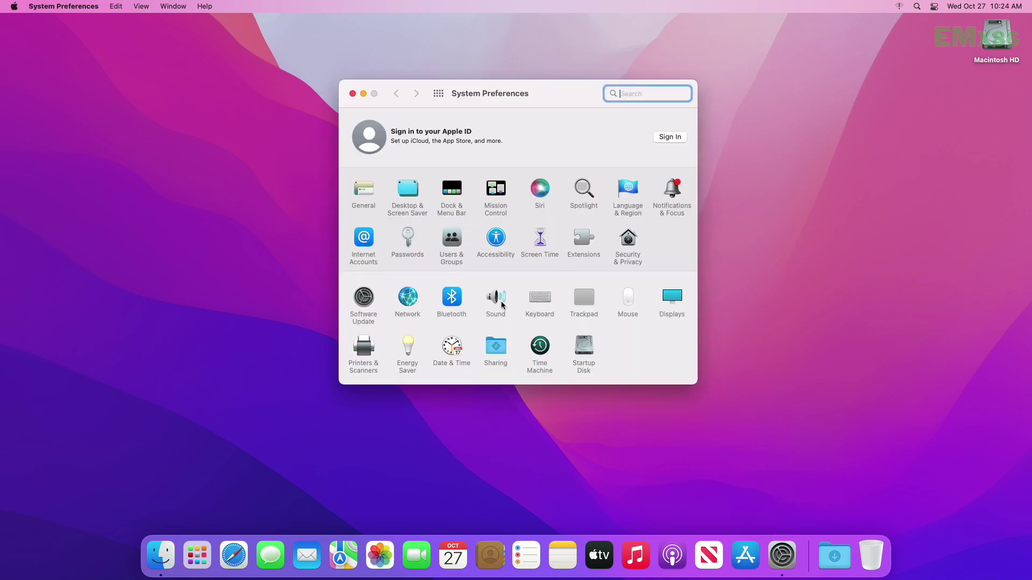
{"action": "left_click", "coordinate": [500, 304]}
{"action": "left_click", "coordinate": [501, 300]}
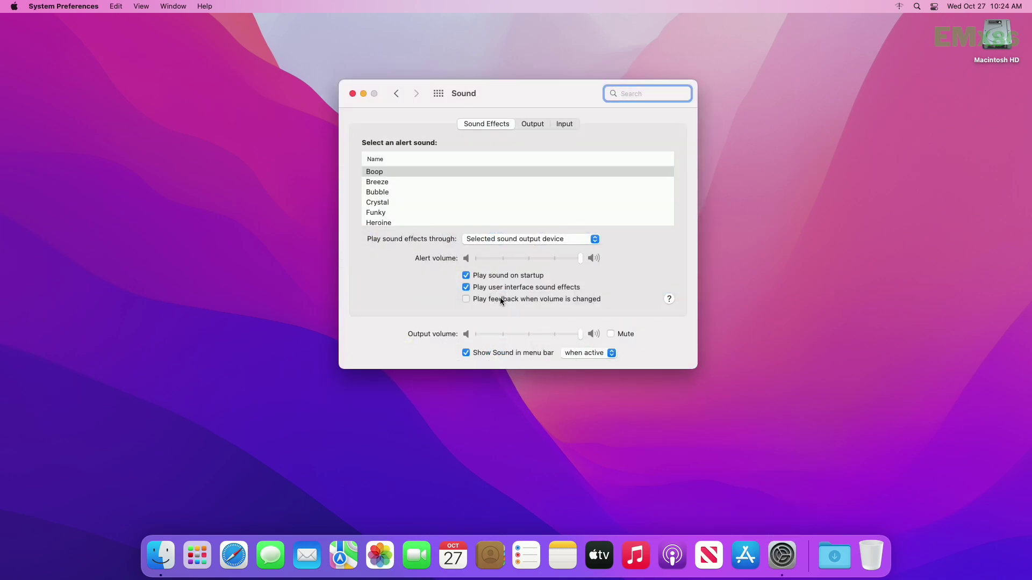
{"action": "left_click", "coordinate": [601, 354]}
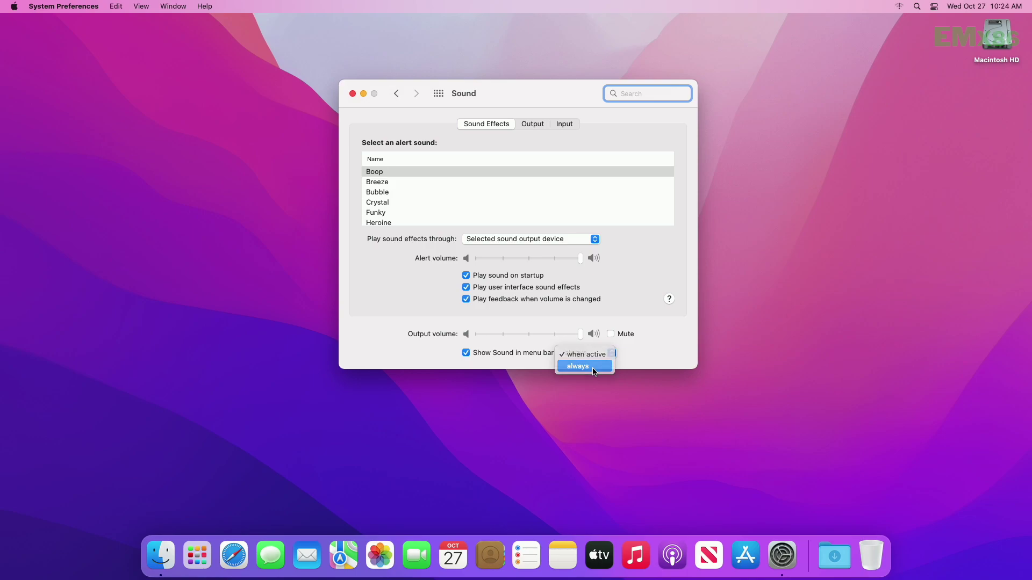
{"action": "left_click", "coordinate": [592, 368]}
Test output volume with the slider and the lower, raise and mute keys
{"action": "left_click_drag", "start_coordinate": [576, 333], "coordinate": [573, 334]}
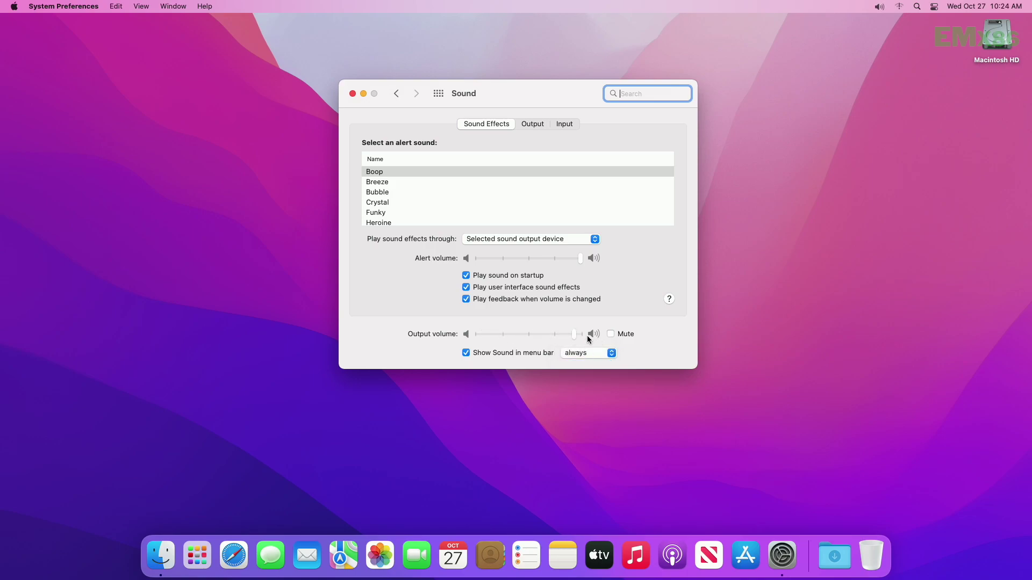
{"action": "key", "text": "XF86AudioLowerVolume"}
{"action": "key", "text": "XF86AudioLowerVolume"}
{"action": "key", "text": "XF86AudioLowerVolume"}
{"action": "key", "text": "XF86AudioLowerVolume"}
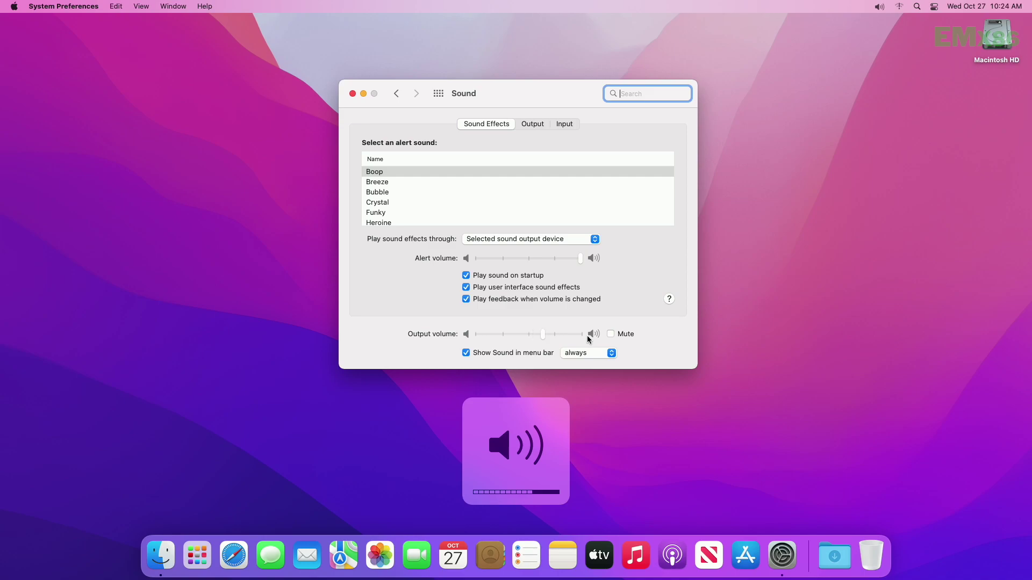
{"action": "key", "text": "XF86AudioRaiseVolume"}
{"action": "key", "text": "XF86AudioRaiseVolume"}
{"action": "key", "text": "XF86AudioRaiseVolume"}
{"action": "key", "text": "XF86AudioRaiseVolume"}
{"action": "key", "text": "XF86AudioRaiseVolume"}
{"action": "key", "text": "XF86AudioMute"}
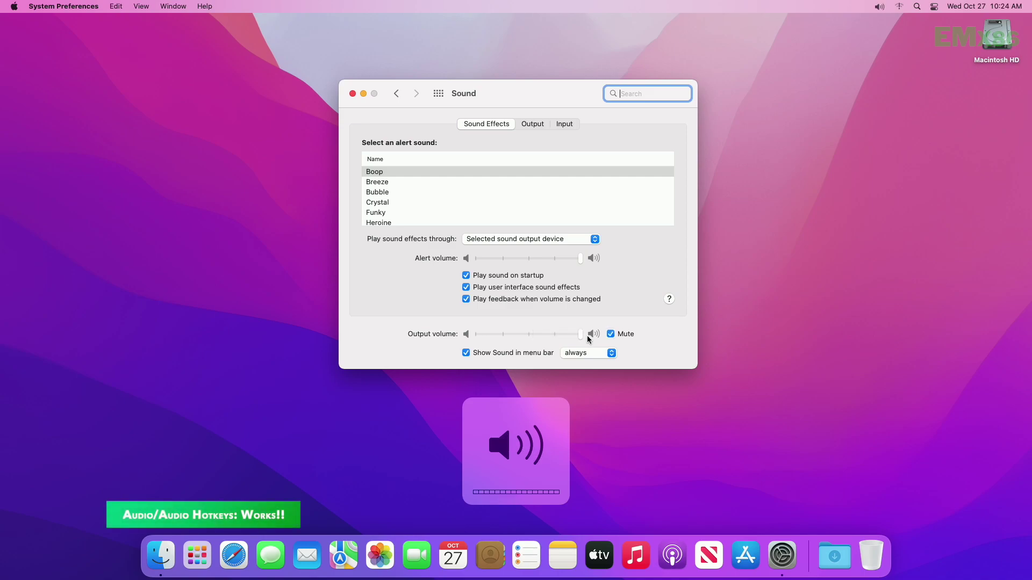
{"action": "key", "text": "XF86AudioMute"}
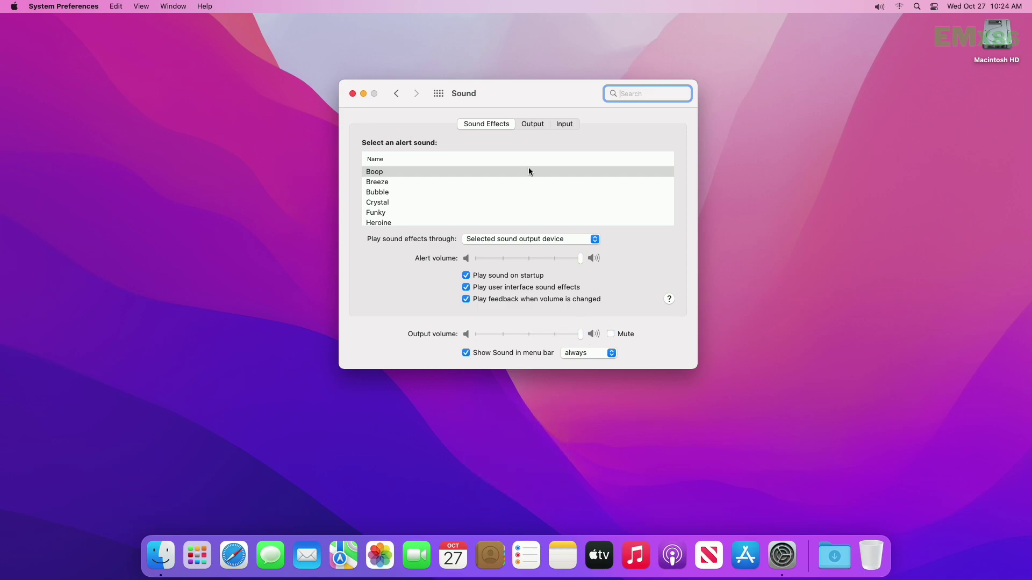
Try HDMI output, switch back to Internal Speakers, and view the input devices
{"action": "left_click", "coordinate": [533, 125]}
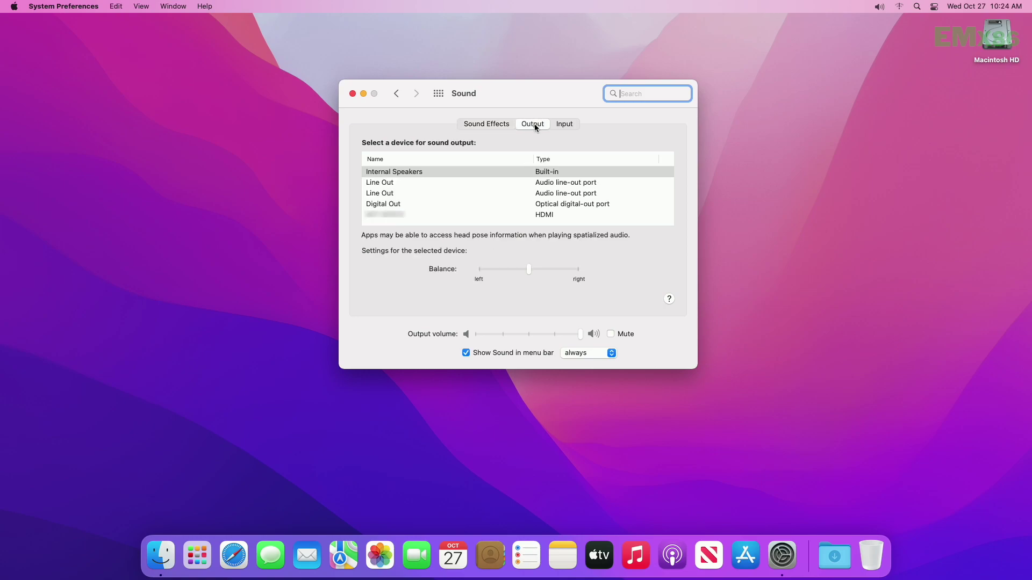
{"action": "left_click", "coordinate": [508, 214]}
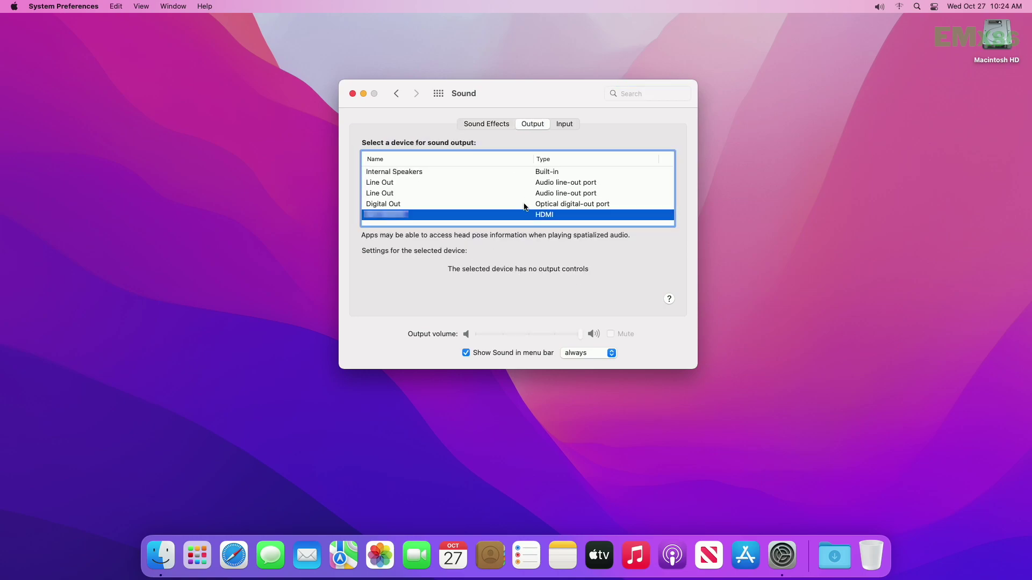
{"action": "left_click", "coordinate": [514, 172]}
{"action": "left_click", "coordinate": [554, 126]}
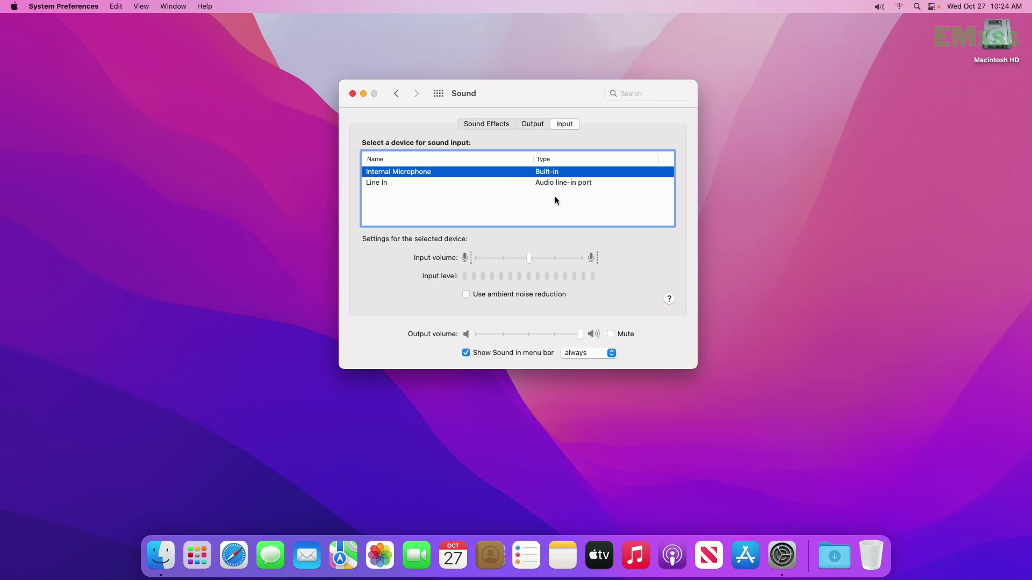
Check in Network settings that Ethernet is connected
{"action": "left_click", "coordinate": [439, 94]}
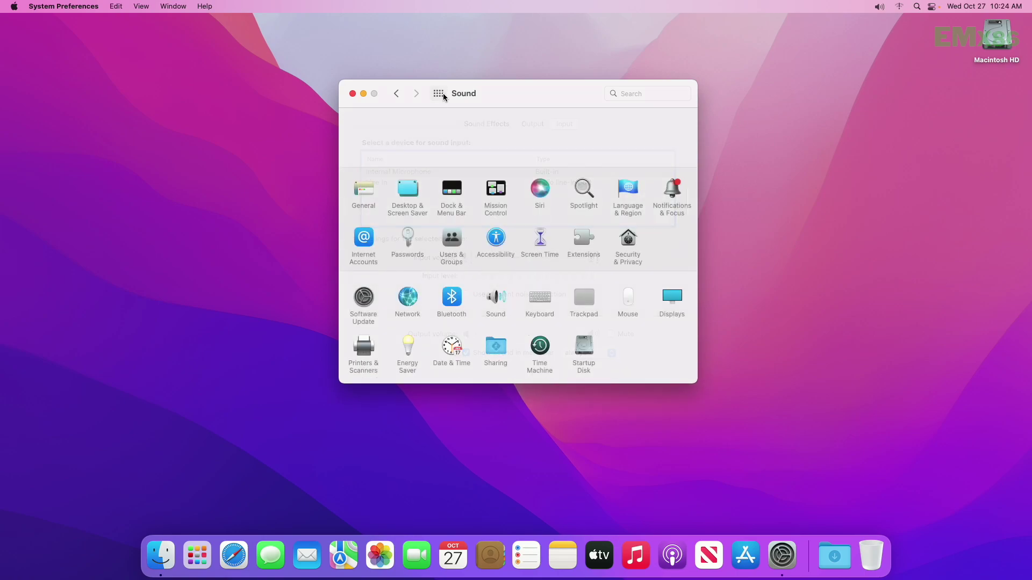
{"action": "left_click", "coordinate": [407, 294]}
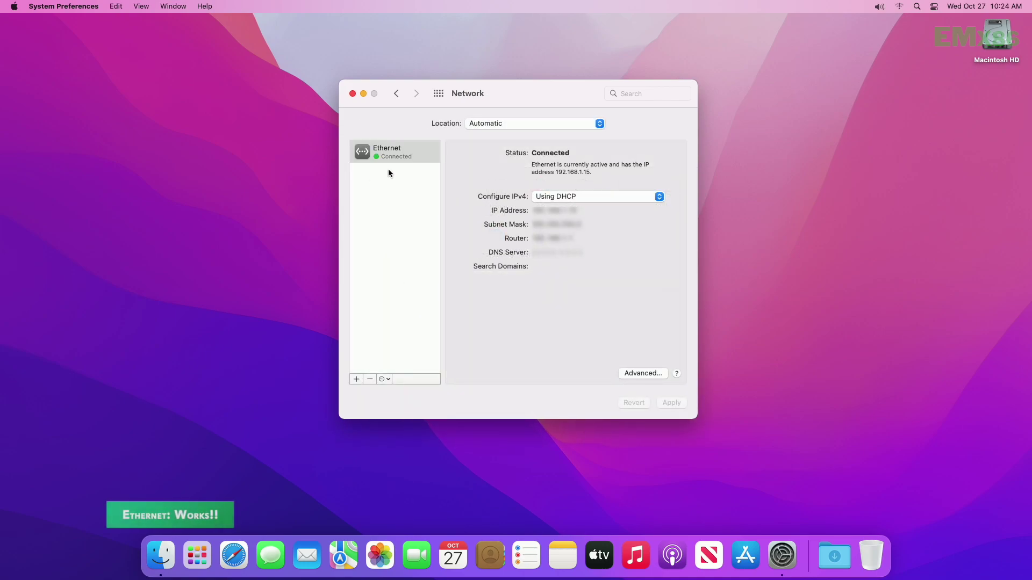
{"action": "left_click", "coordinate": [438, 94]}
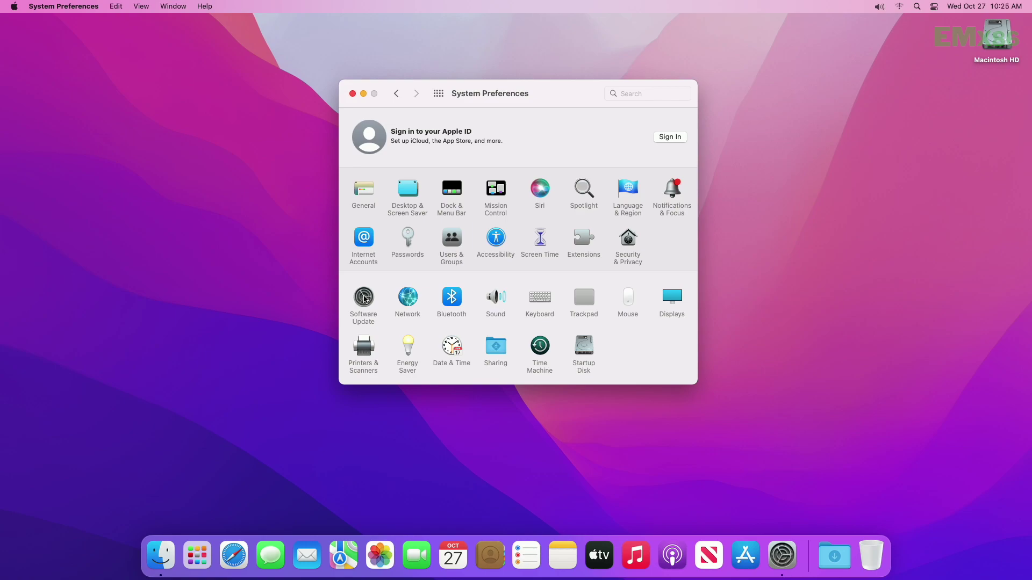
Confirm Software Update reports macOS Monterey 12.0.1 up to date, then close System Preferences
{"action": "left_click", "coordinate": [364, 298]}
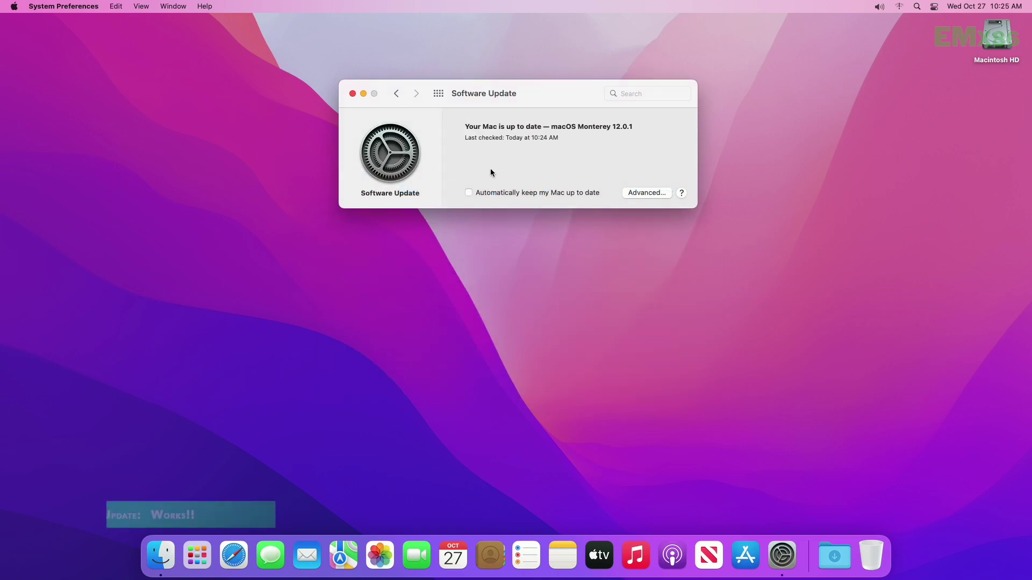
{"action": "left_click", "coordinate": [440, 93]}
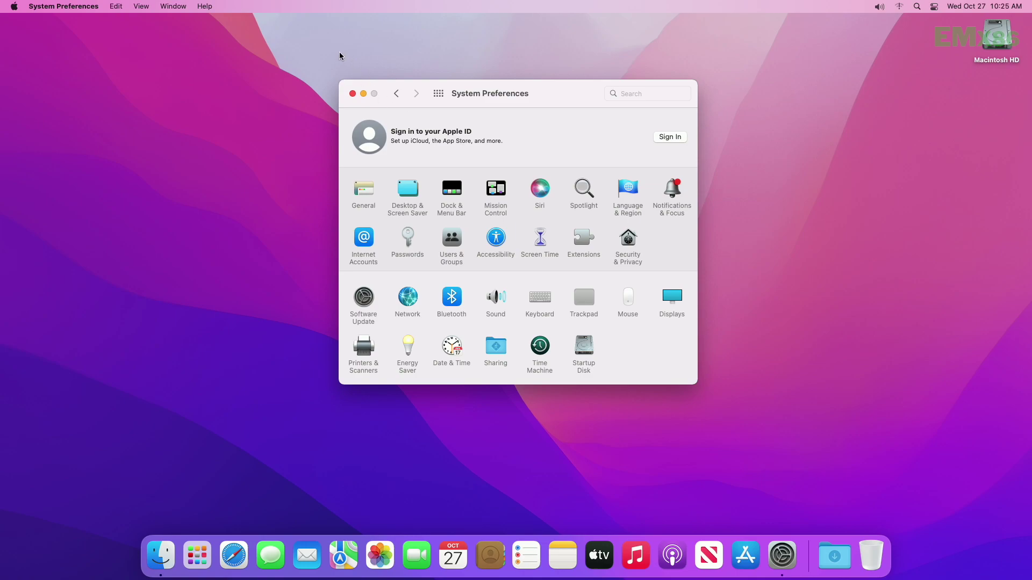
{"action": "left_click", "coordinate": [352, 94]}
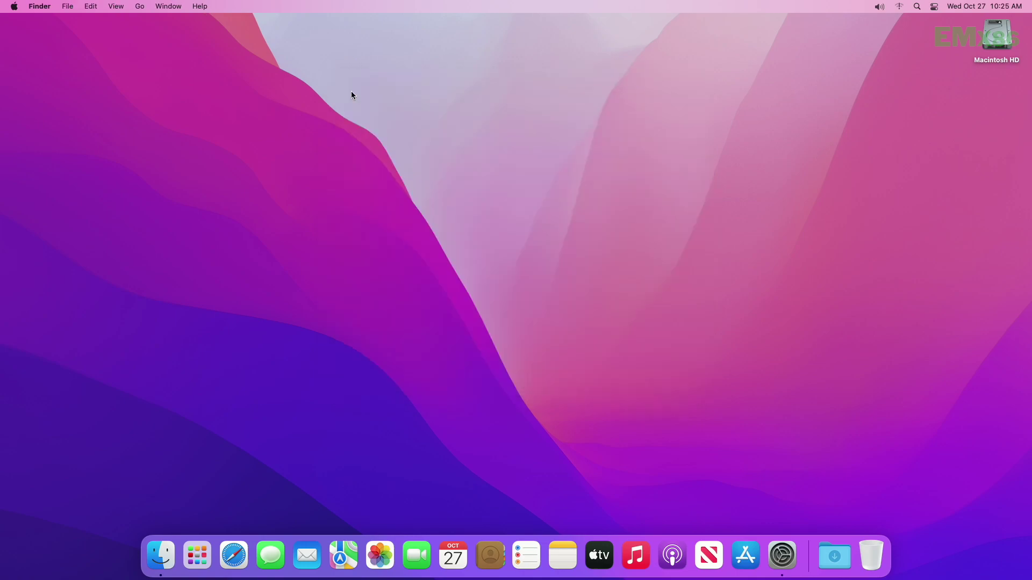
Test system volume from Control Center's Sound slider and the volume keys
{"action": "mouse_move", "coordinate": [1030, 4]}
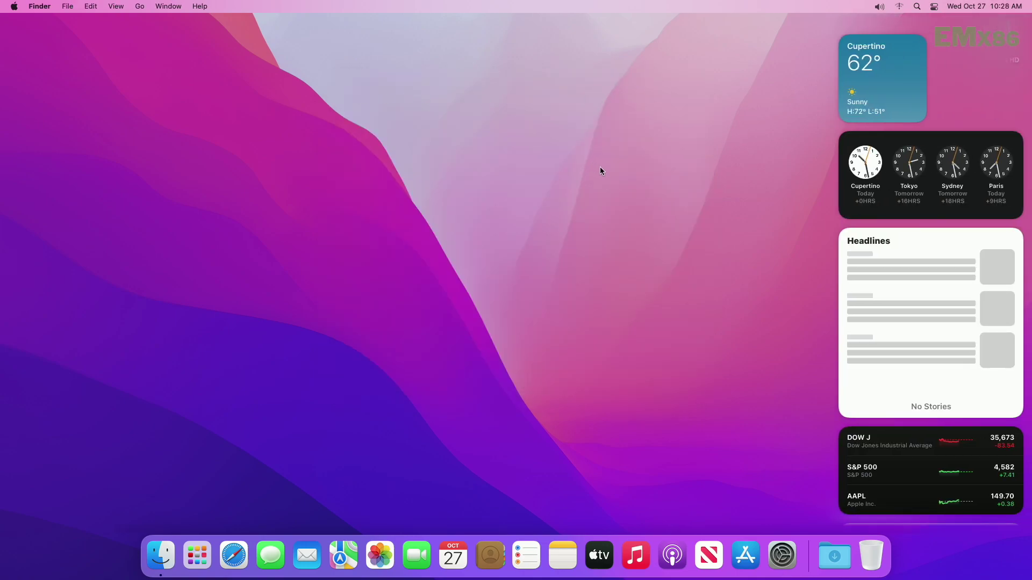
{"action": "left_click", "coordinate": [600, 167]}
{"action": "left_click", "coordinate": [936, 7]}
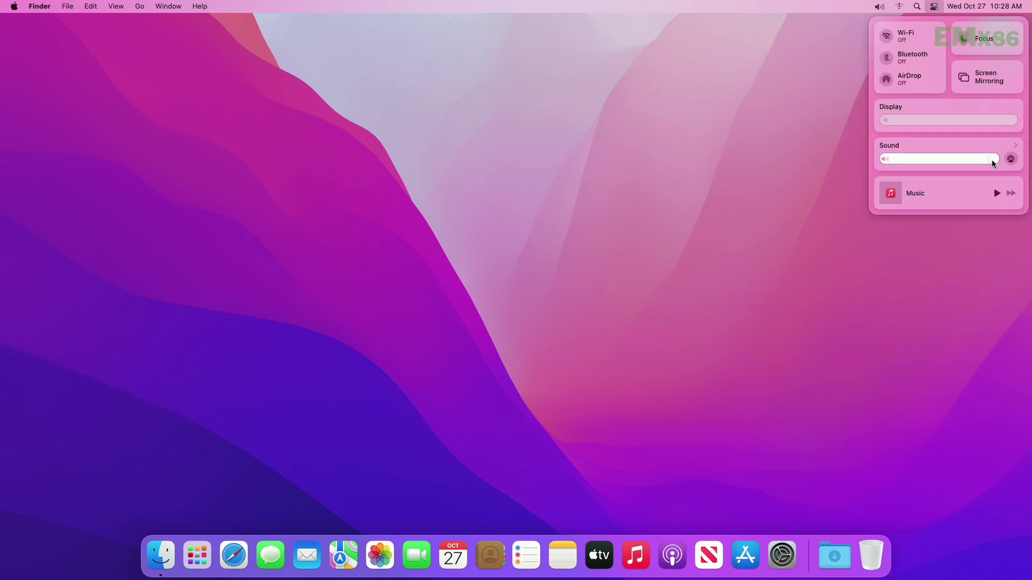
{"action": "mouse_move", "coordinate": [993, 160]}
{"action": "left_mouse_down"}
{"action": "mouse_move", "coordinate": [839, 163]}
{"action": "mouse_move", "coordinate": [984, 172]}
{"action": "left_mouse_up"}
{"action": "key", "text": "XF86AudioLowerVolume"}
{"action": "key", "text": "XF86AudioLowerVolume"}
{"action": "key", "text": "XF86AudioRaiseVolume"}
{"action": "key", "text": "XF86AudioRaiseVolume"}
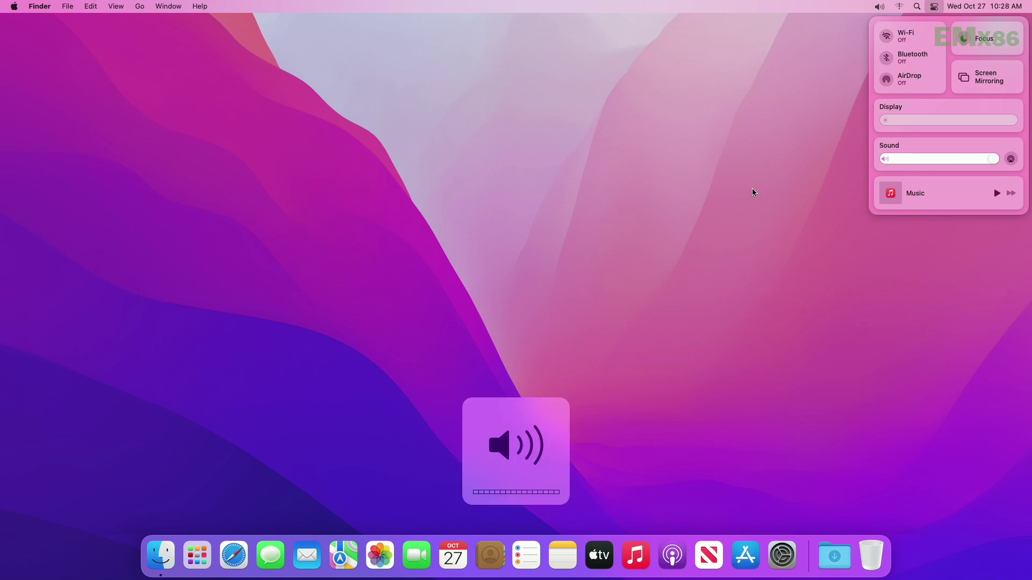
{"action": "left_click", "coordinate": [843, 65]}
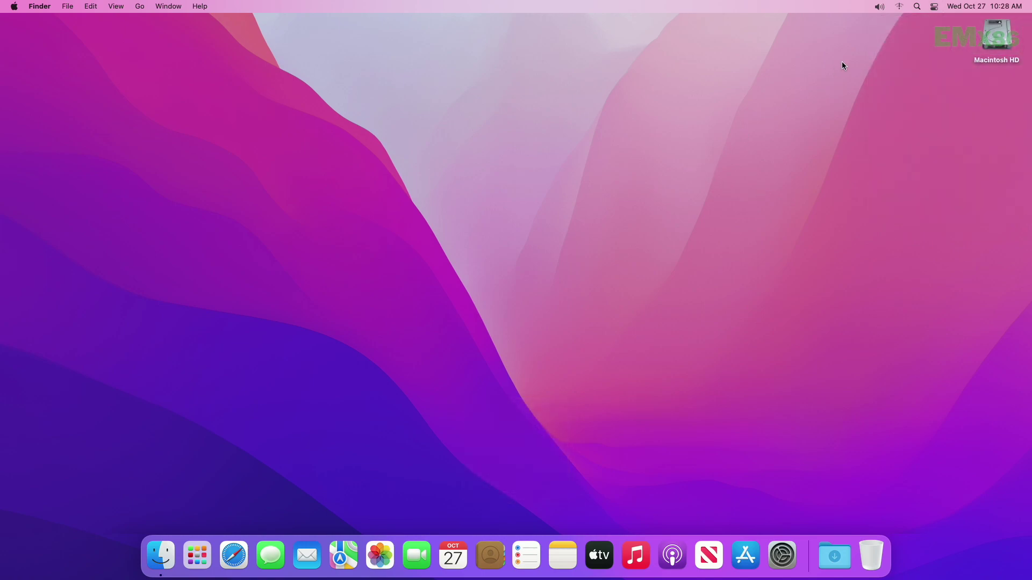
Switch outputs in the menu-bar Sound menu back to Internal Speakers, then launch Safari
{"action": "left_click", "coordinate": [880, 9]}
{"action": "left_click_drag", "start_coordinate": [1018, 39], "coordinate": [985, 40]}
{"action": "left_click", "coordinate": [914, 143]}
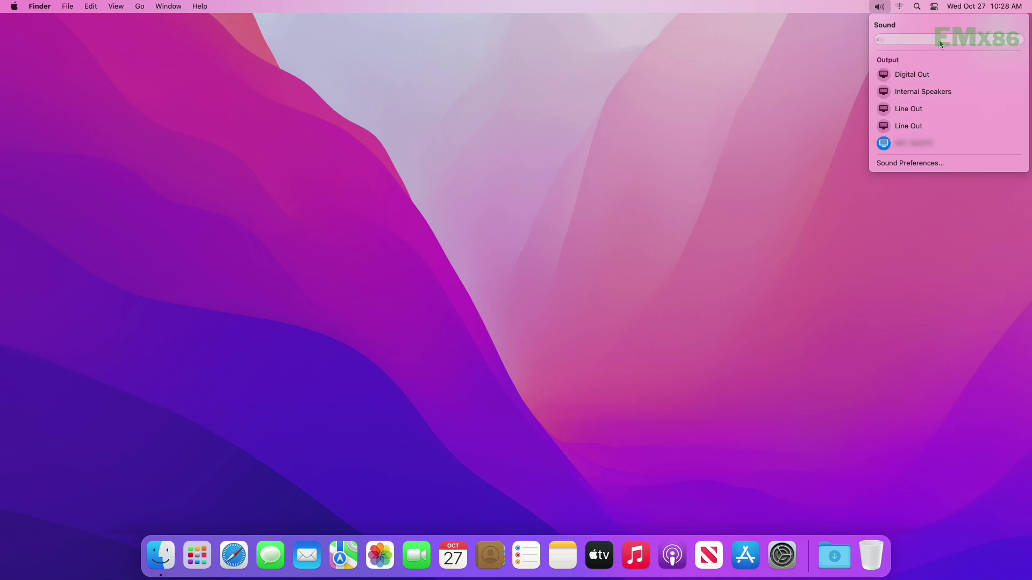
{"action": "left_click", "coordinate": [920, 92]}
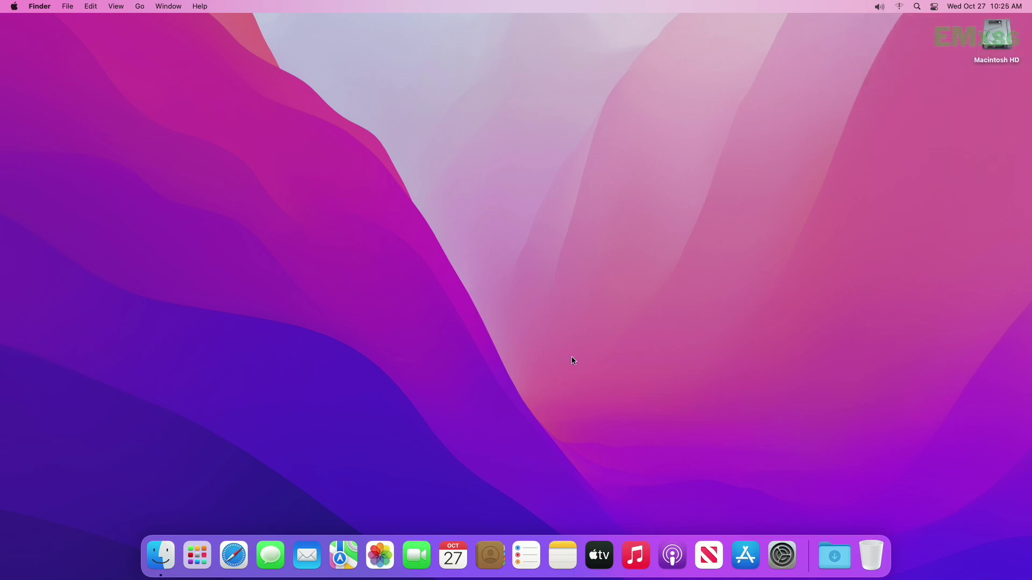
{"action": "left_click", "coordinate": [234, 553]}
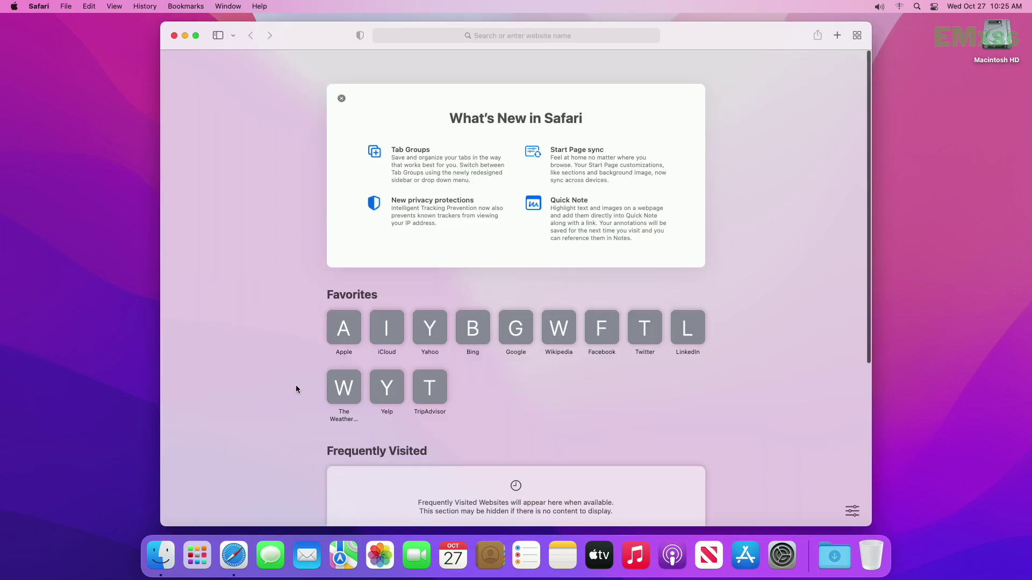
Load apple.com from Safari Favorites to confirm internet access, then quit Safari
{"action": "left_click", "coordinate": [330, 340]}
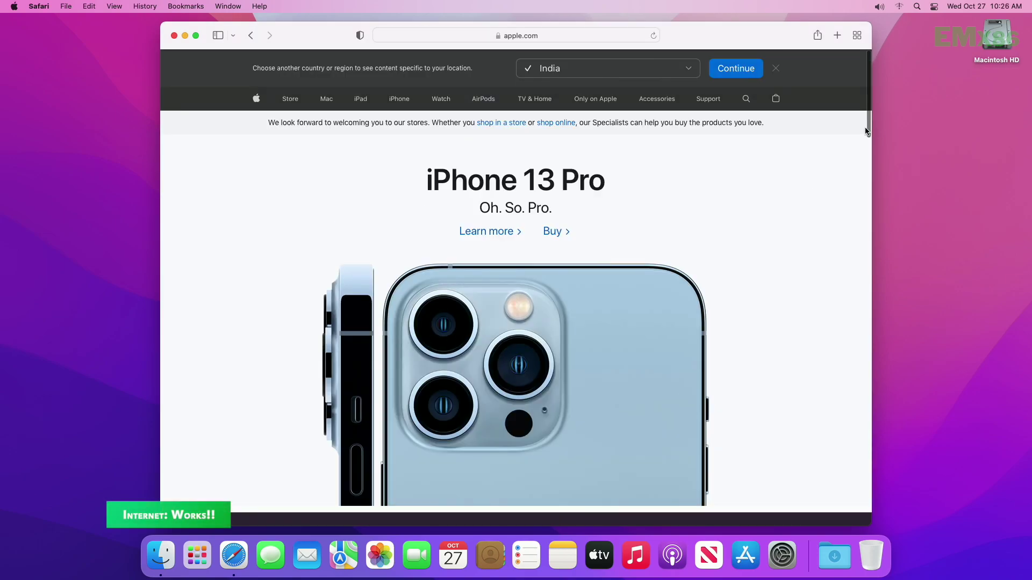
{"action": "left_click_drag", "start_coordinate": [867, 131], "coordinate": [902, 97]}
{"action": "left_click", "coordinate": [39, 6]}
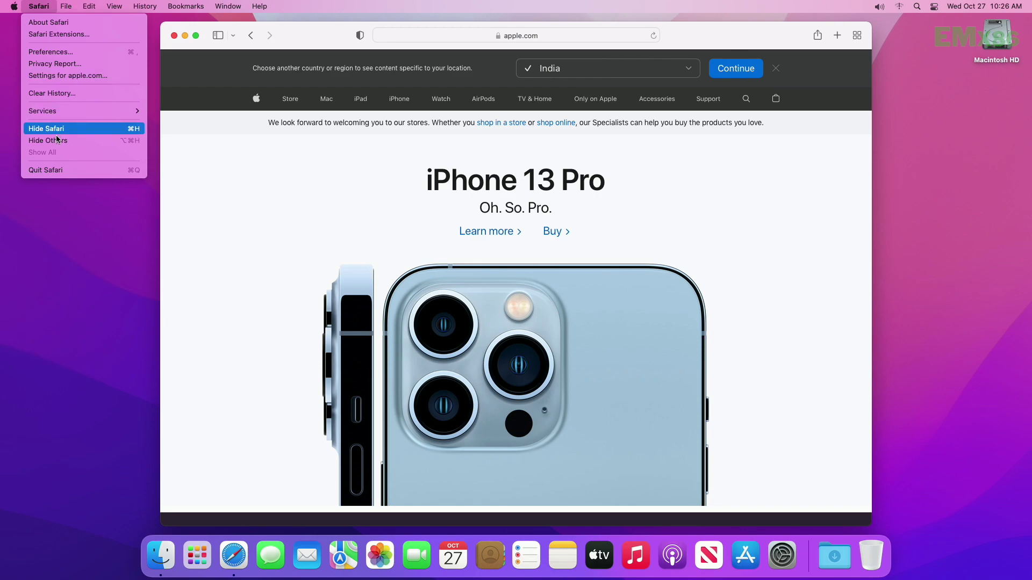
{"action": "left_click", "coordinate": [54, 170]}
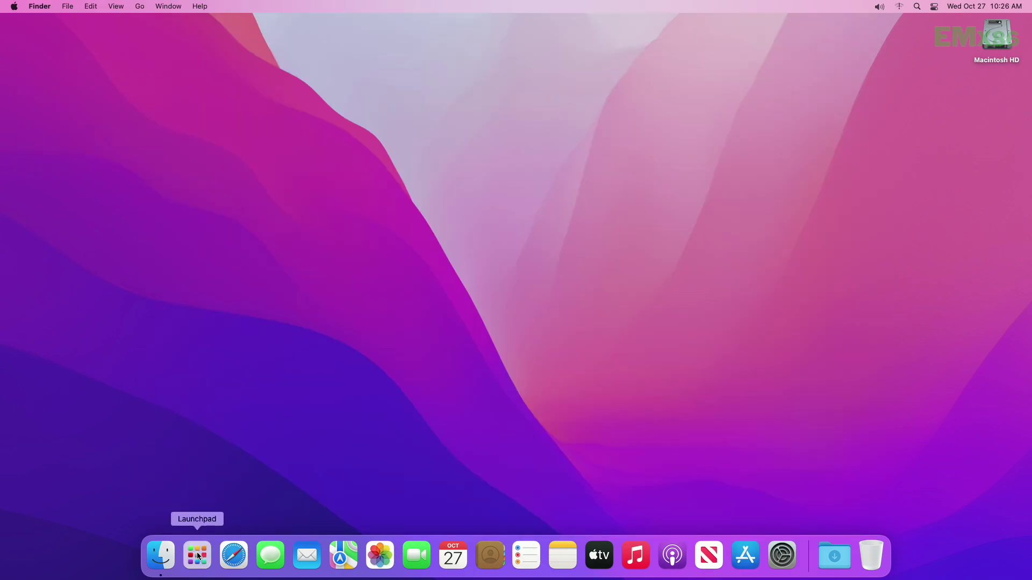
Put the Mac to sleep from the Apple menu after briefly opening Launchpad
{"action": "left_click", "coordinate": [198, 556]}
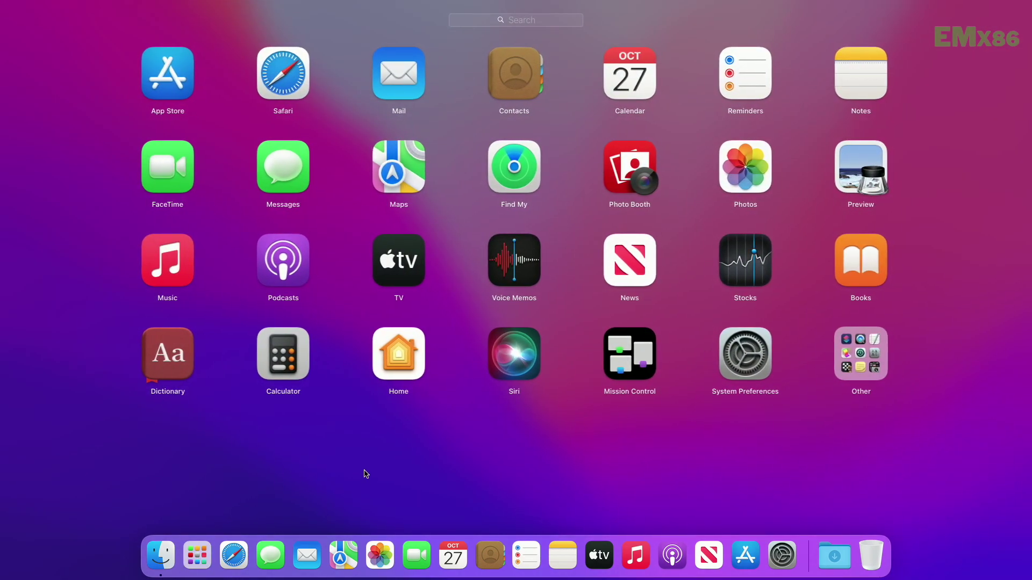
{"action": "left_click", "coordinate": [365, 477]}
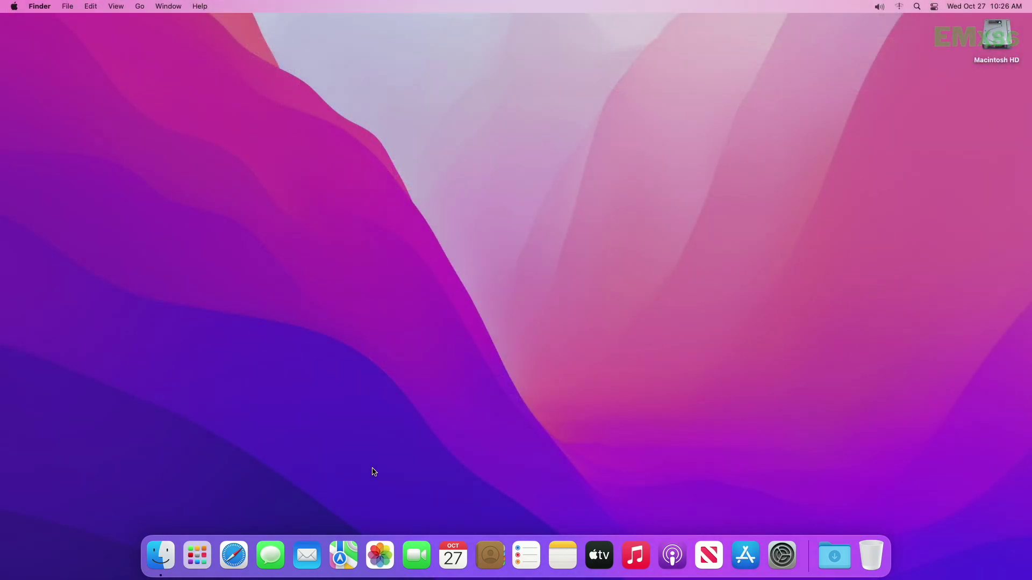
{"action": "left_click", "coordinate": [2, 3]}
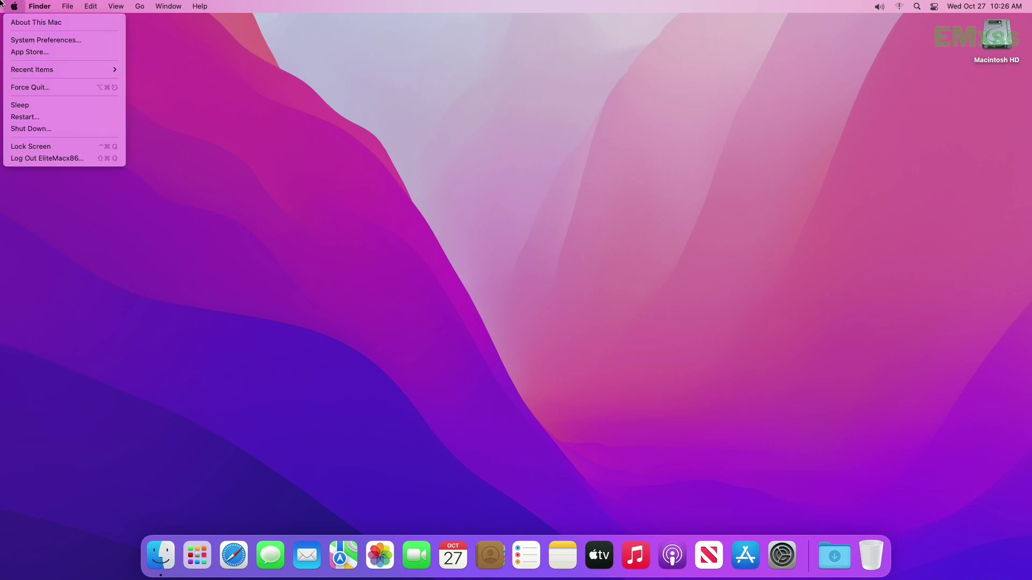
{"action": "left_click", "coordinate": [32, 105]}
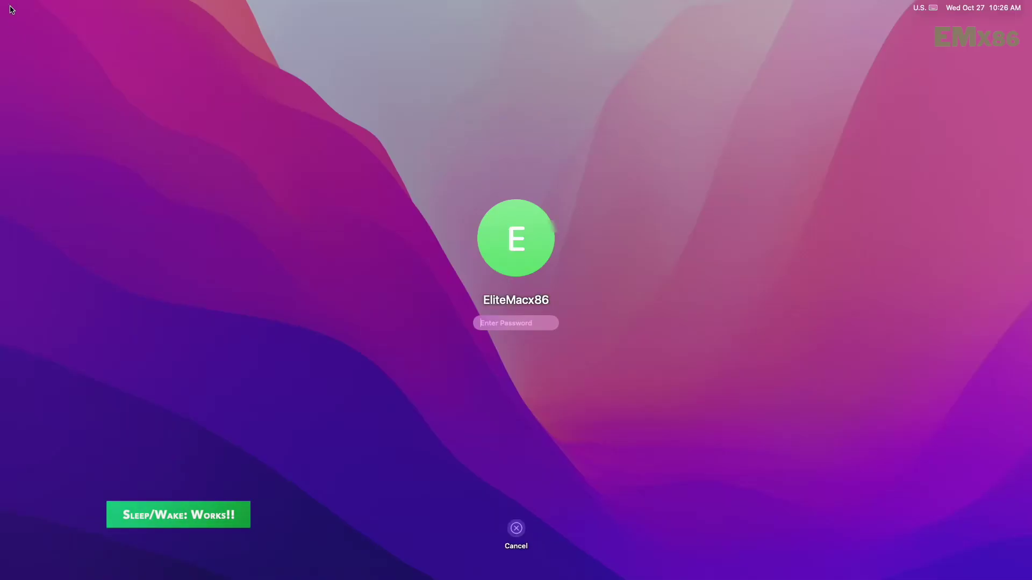
Wake the Mac and sign back in to the desktop with the account password
{"action": "type", "text": "e"}
{"action": "key", "text": "Return"}
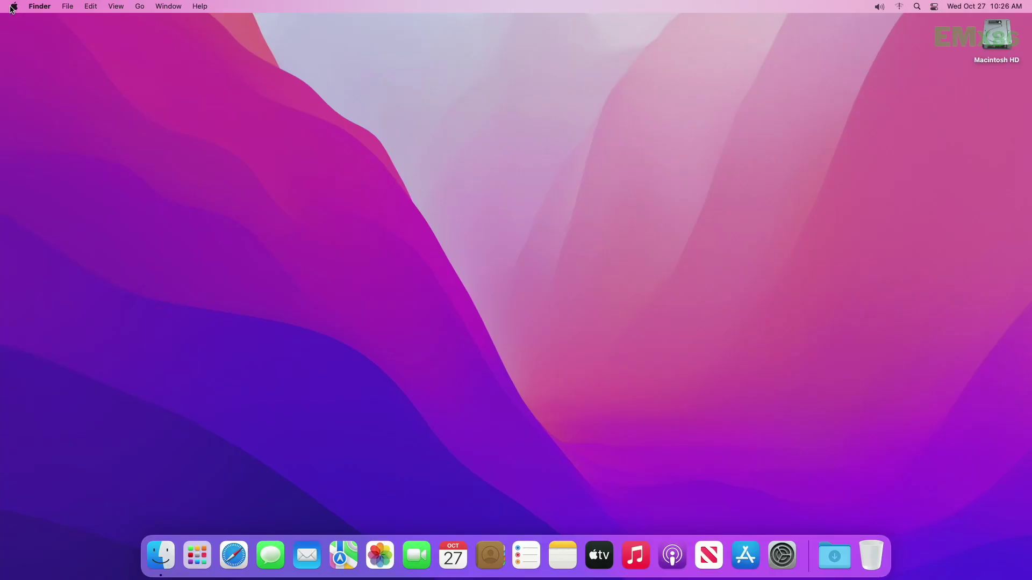
{"action": "left_click", "coordinate": [13, 6]}
In About This Mac Overview, reveal the macOS build and review model, processor, memory and graphics
{"action": "left_click", "coordinate": [22, 21]}
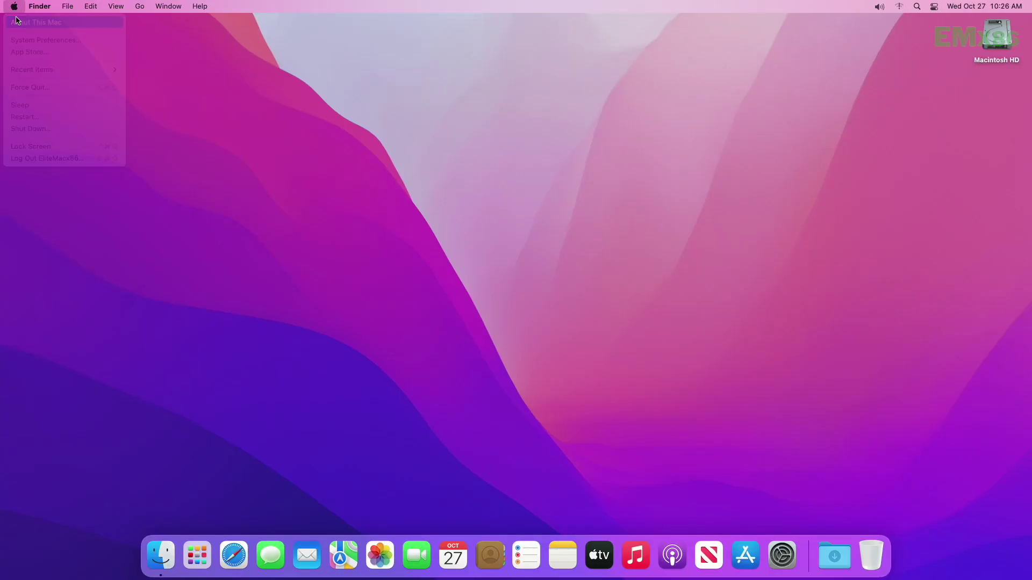
{"action": "left_click", "coordinate": [522, 169]}
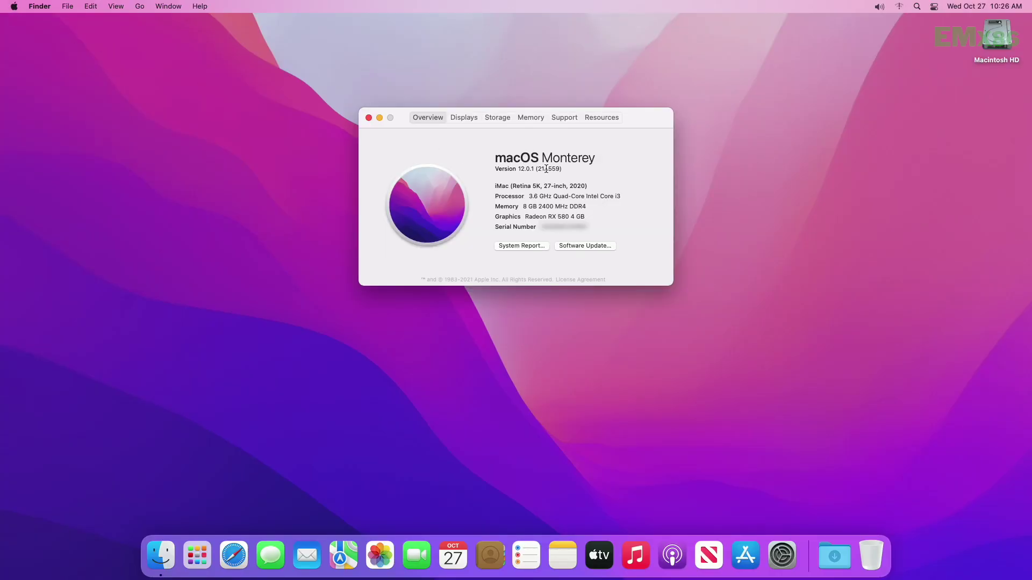
{"action": "triple_click", "coordinate": [546, 169]}
{"action": "left_click", "coordinate": [550, 183]}
{"action": "triple_click", "coordinate": [551, 185]}
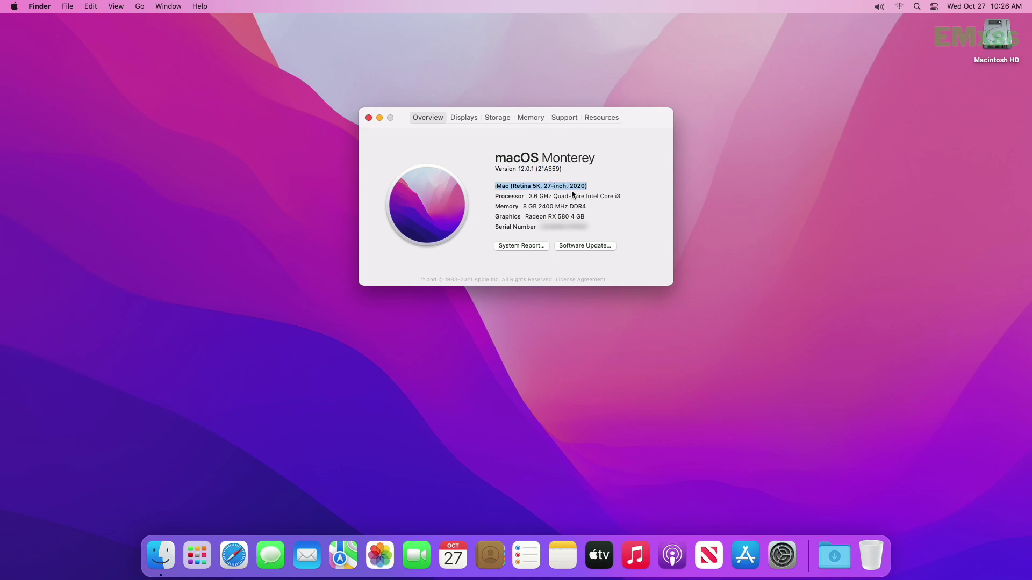
{"action": "triple_click", "coordinate": [558, 197]}
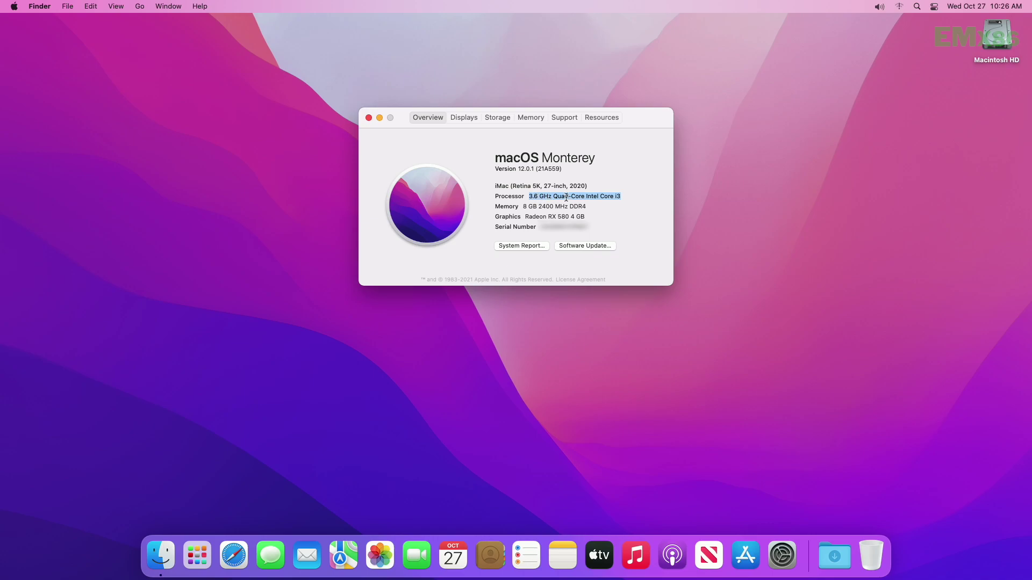
{"action": "triple_click", "coordinate": [544, 207]}
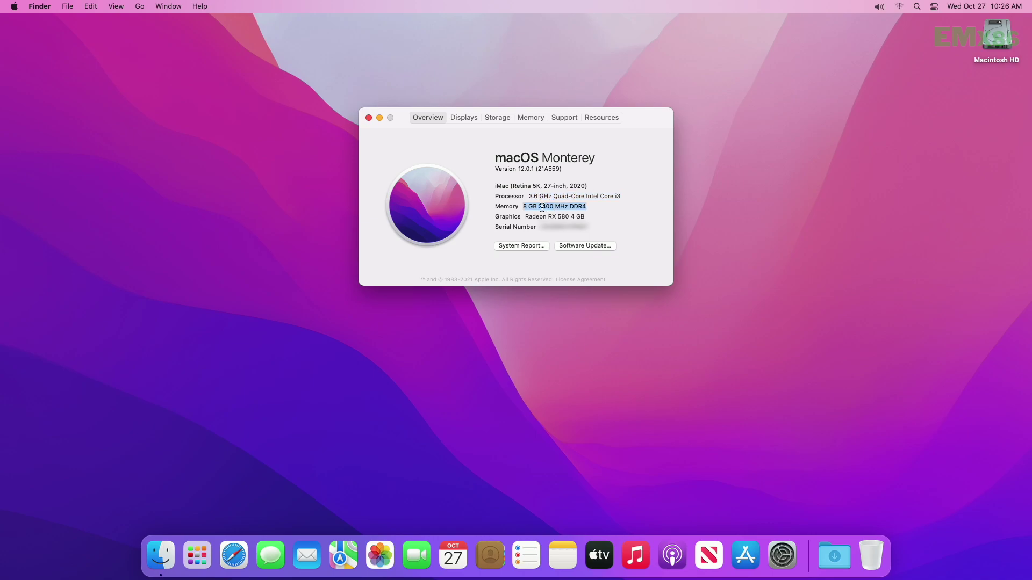
{"action": "triple_click", "coordinate": [560, 217]}
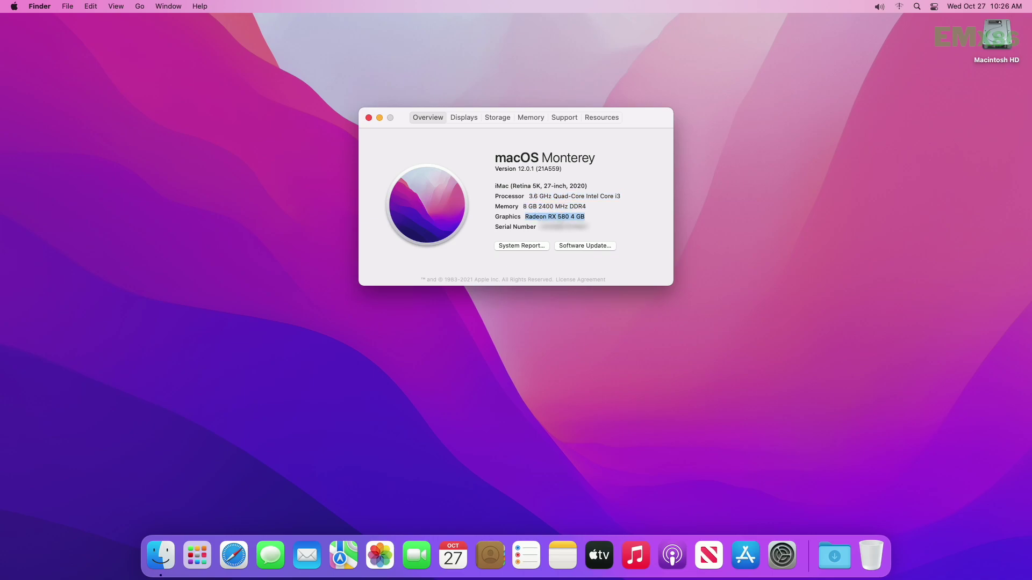
Review the Displays, Storage, Memory, Support and Resources tabs, then open System Report
{"action": "left_click", "coordinate": [463, 118]}
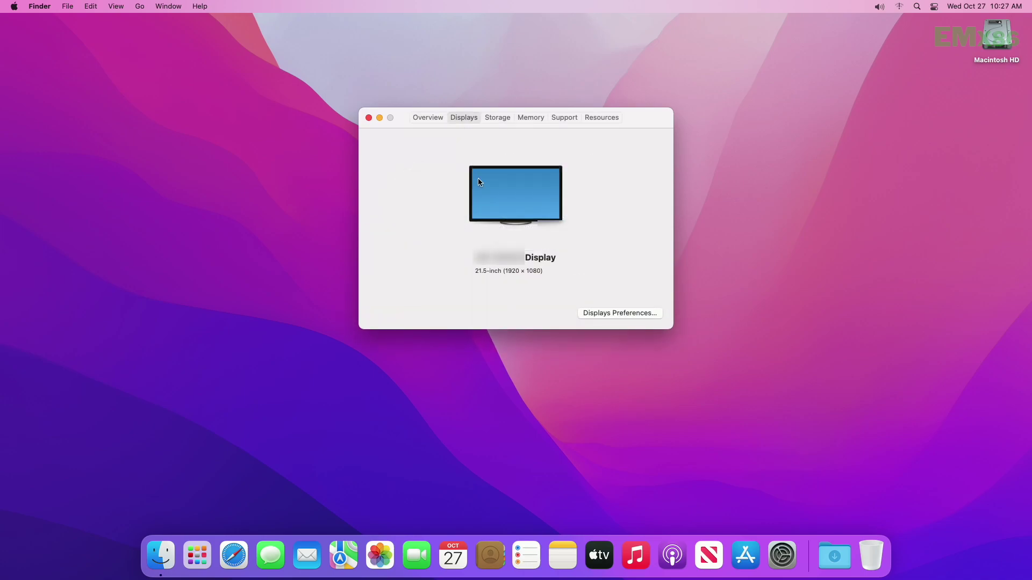
{"action": "left_click", "coordinate": [499, 118]}
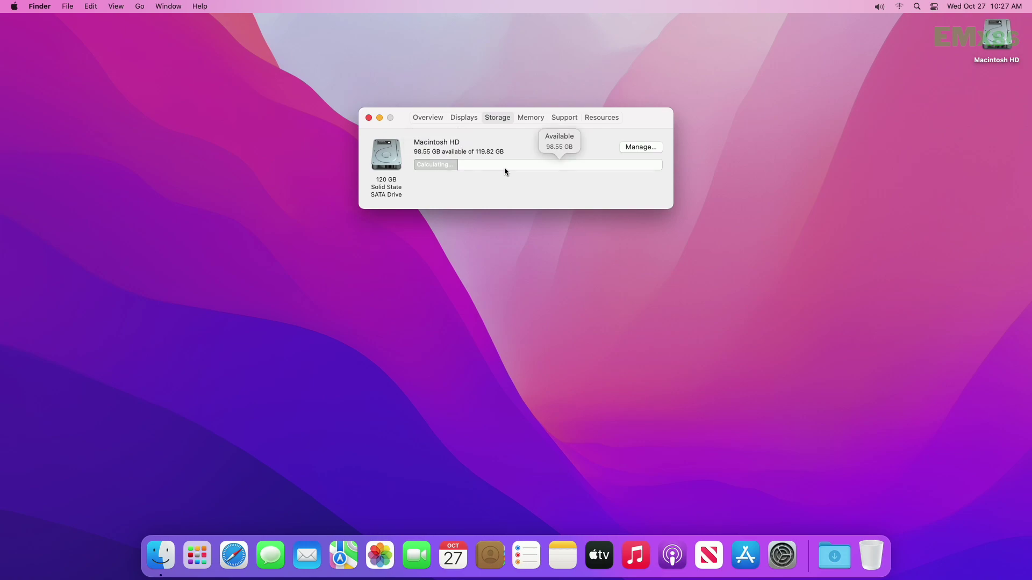
{"action": "left_click", "coordinate": [533, 118]}
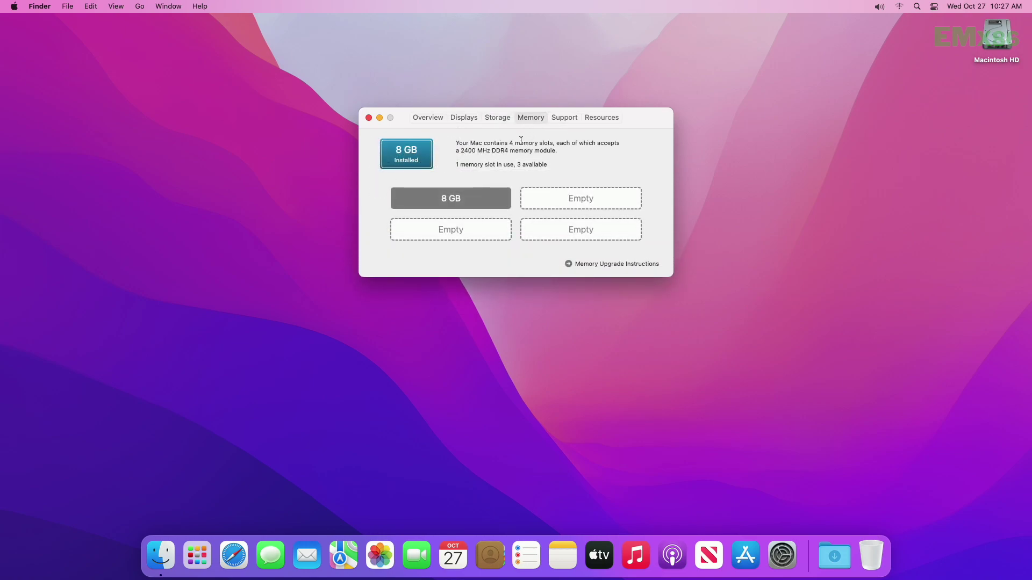
{"action": "left_click", "coordinate": [565, 117]}
{"action": "left_click", "coordinate": [603, 117]}
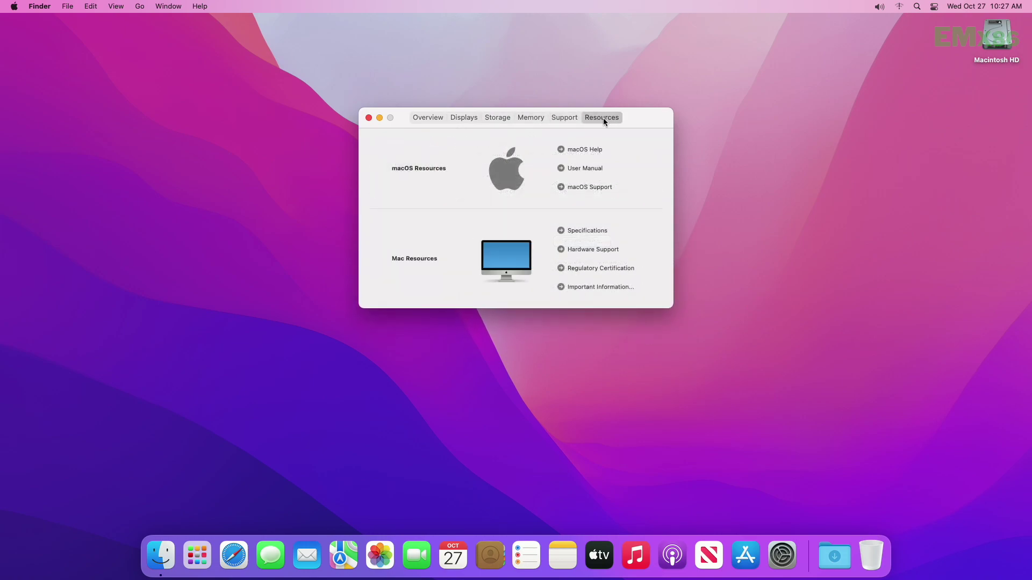
{"action": "left_click", "coordinate": [428, 118]}
{"action": "left_click", "coordinate": [513, 246]}
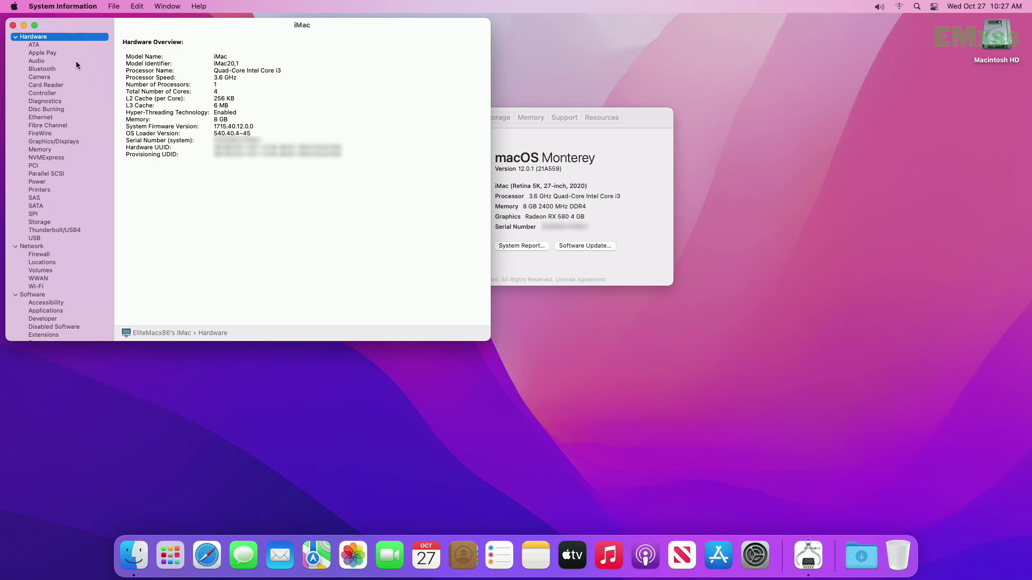
Review Audio, Ethernet, Graphics/Displays, Memory, SATA, Storage and USB, ending on Network showing en0 at 1000baseT
{"action": "left_click", "coordinate": [36, 60]}
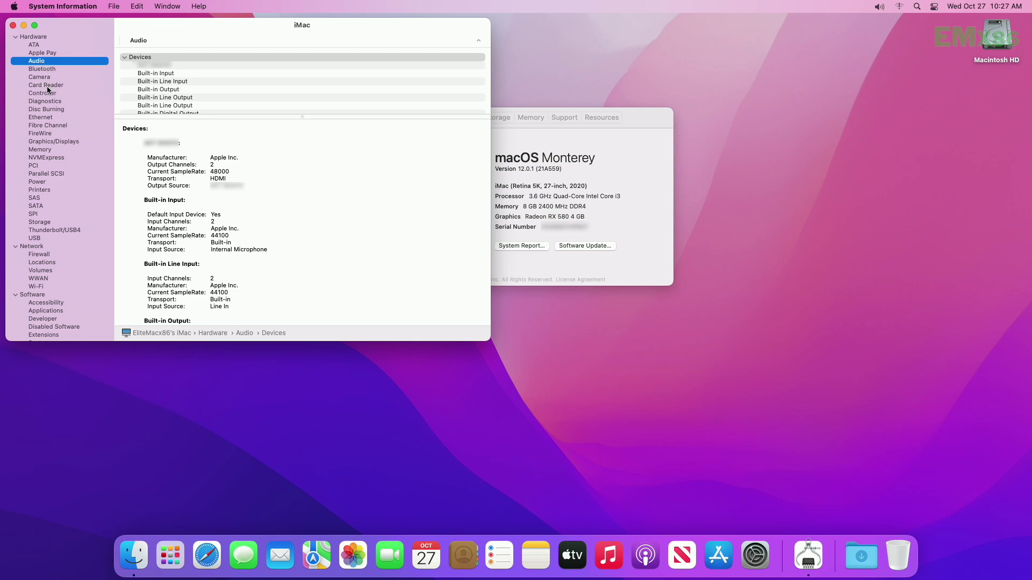
{"action": "left_click", "coordinate": [42, 117]}
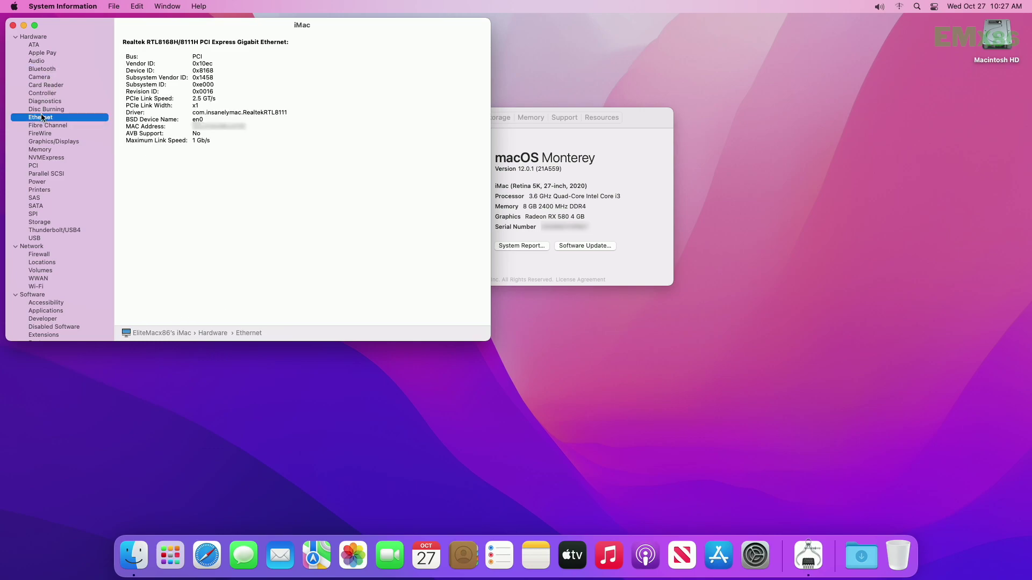
{"action": "left_click", "coordinate": [44, 143]}
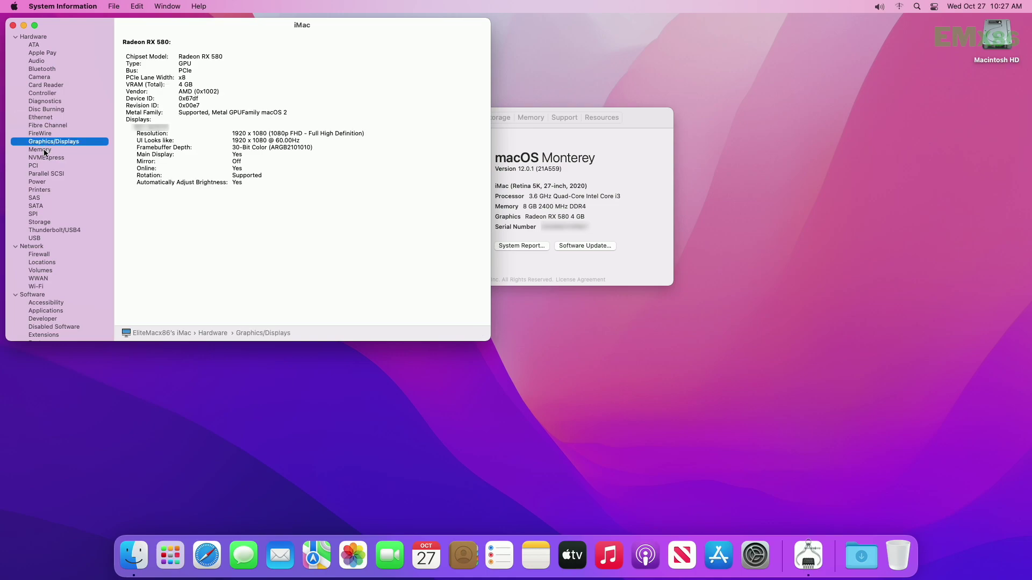
{"action": "left_click", "coordinate": [44, 149]}
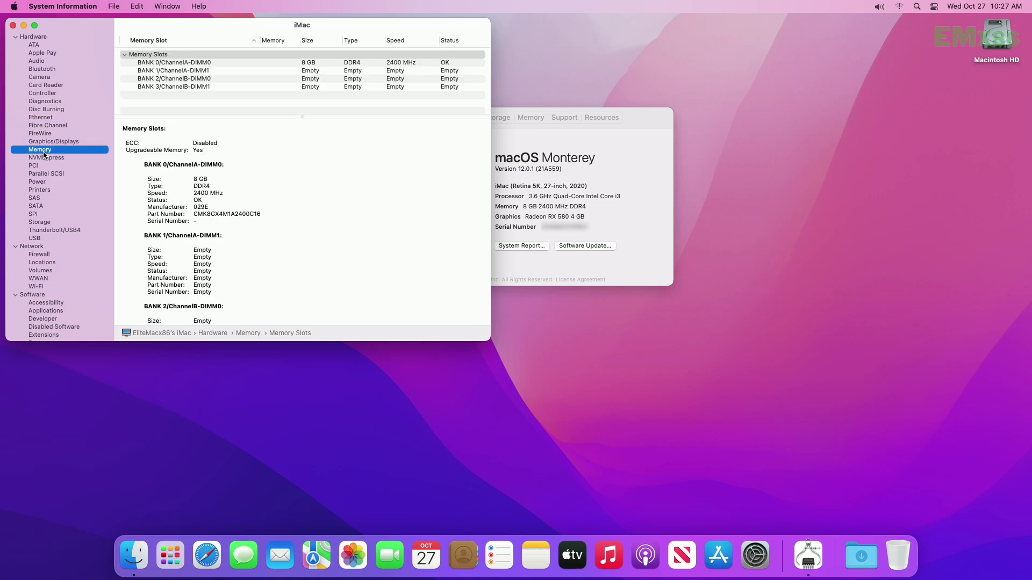
{"action": "left_click", "coordinate": [41, 204]}
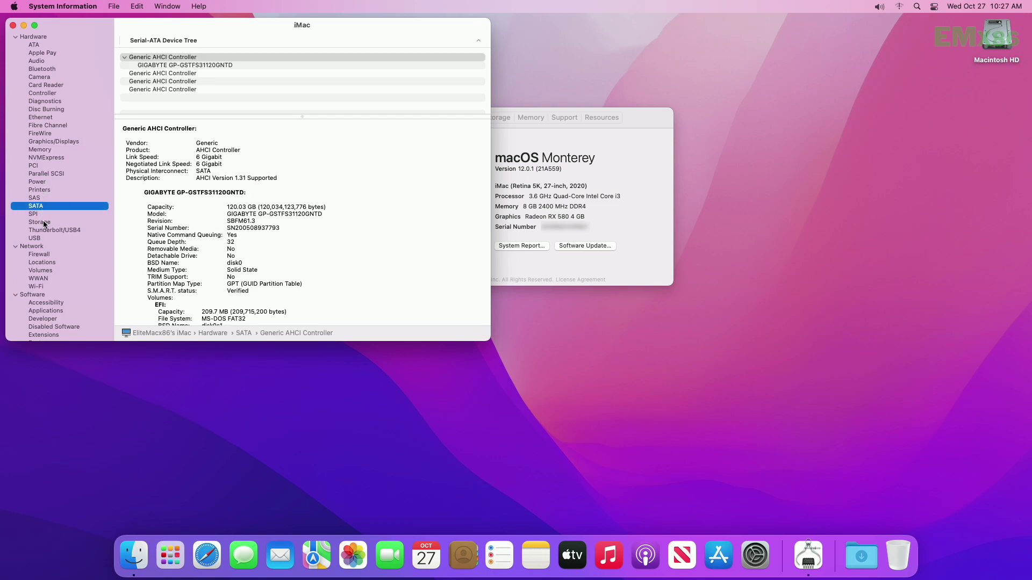
{"action": "left_click", "coordinate": [44, 223]}
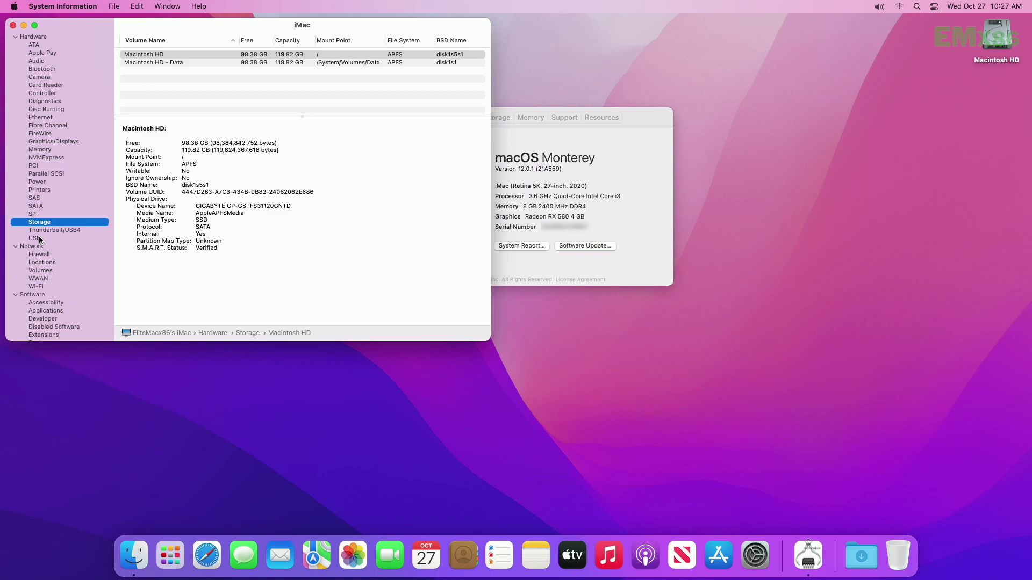
{"action": "left_click", "coordinate": [39, 238]}
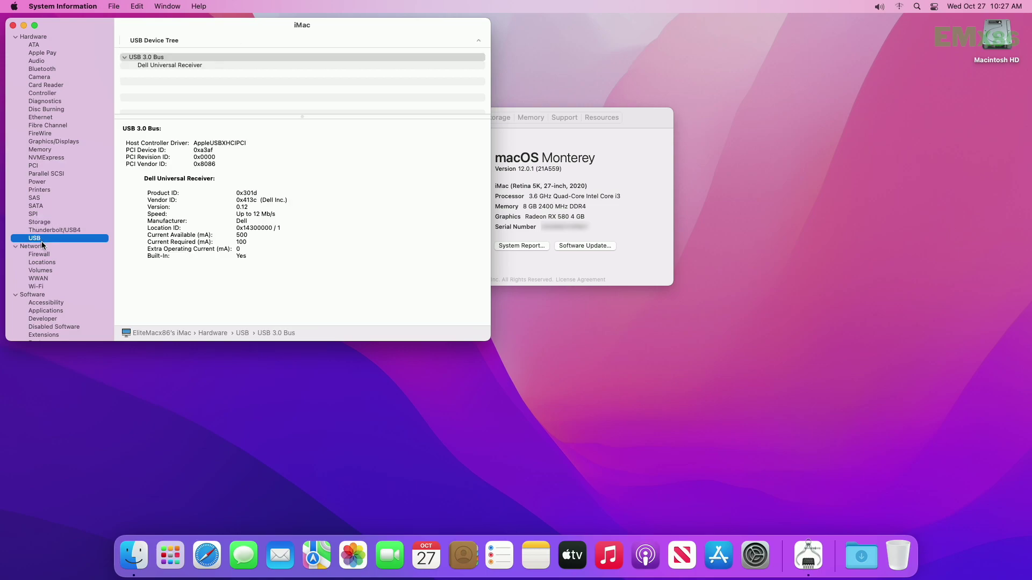
{"action": "left_click", "coordinate": [41, 246]}
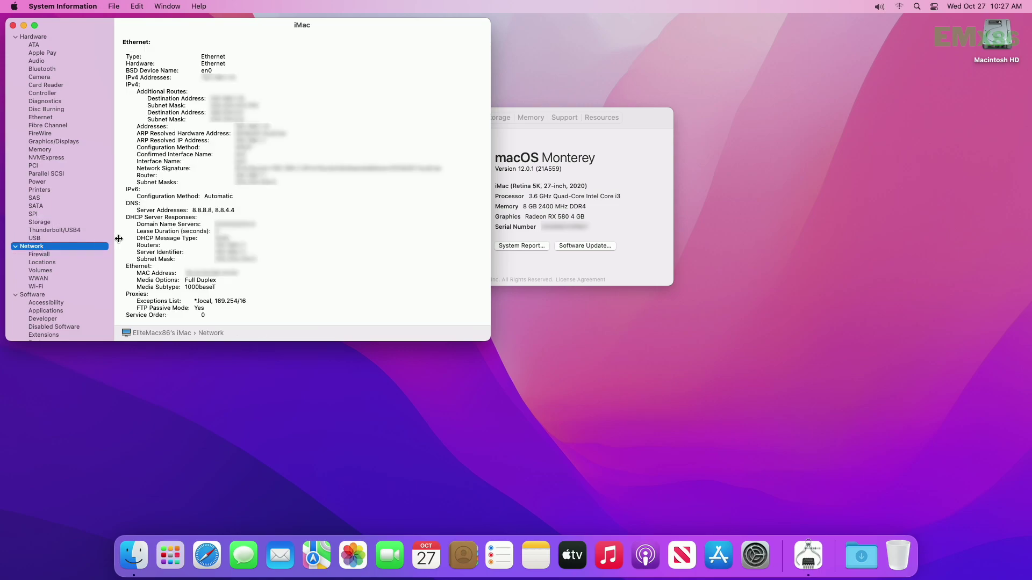